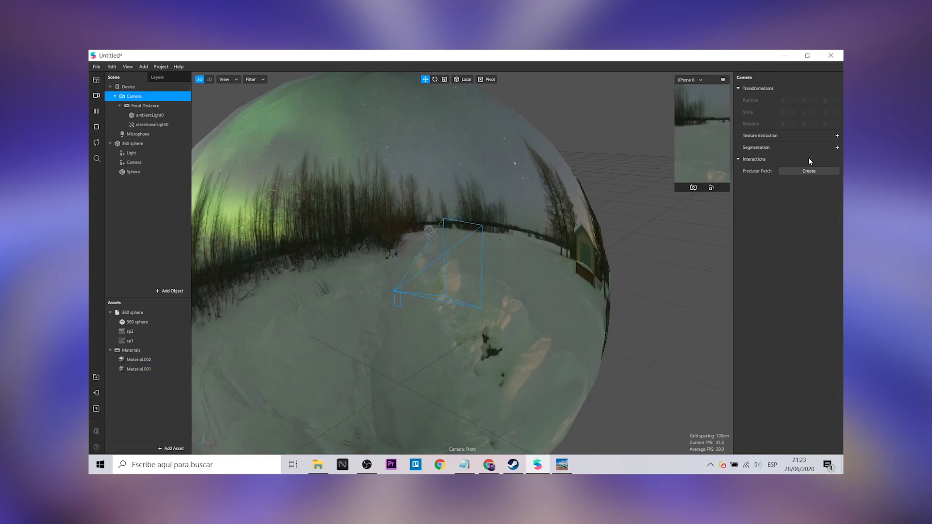
Add a canvas rectangle under the Camera showing cameraTexture0, with the segmentation mask as alpha
right_click(162, 105)
left_click(209, 217)
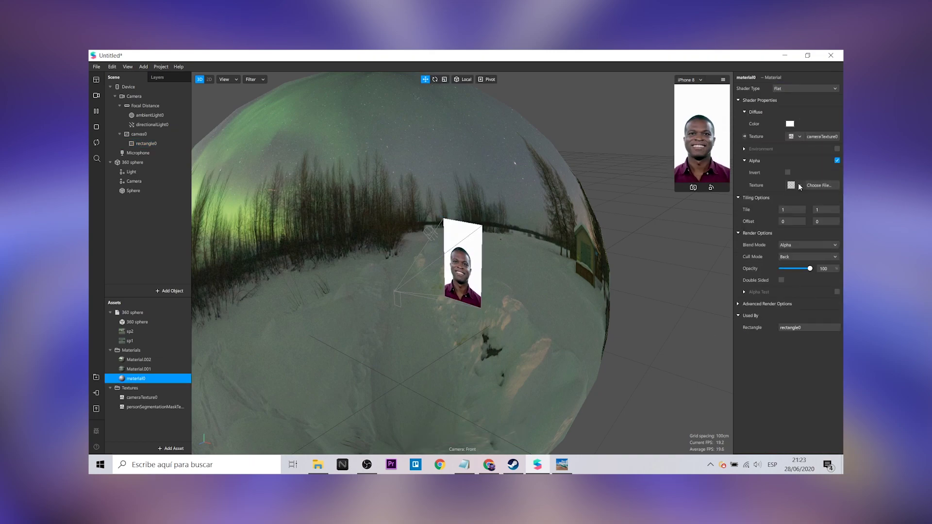
left_click(747, 292)
left_click_drag(801, 304, 793, 304)
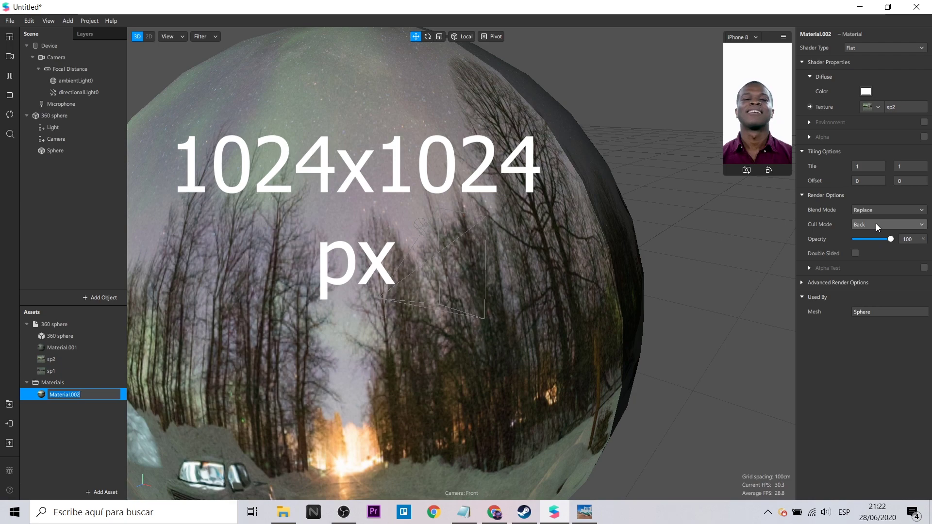
Enable Alpha Test with cutoff 21 on material0, then enlarge the simulator and look around
left_click(876, 225)
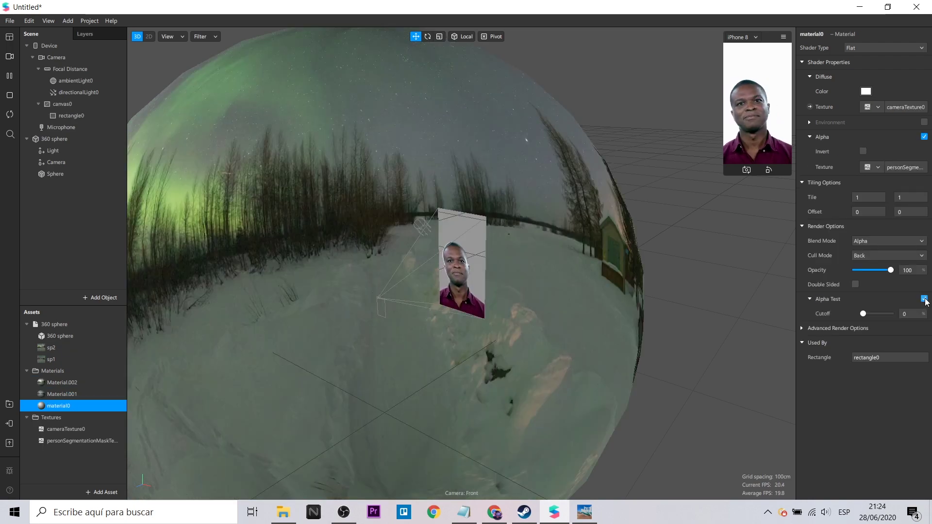
left_click_drag(868, 316, 869, 317)
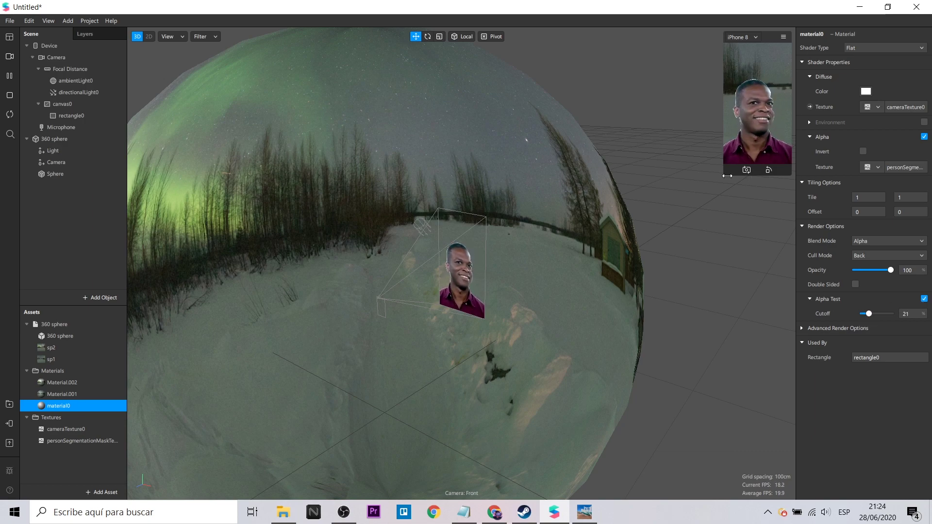
left_click_drag(727, 176, 676, 177)
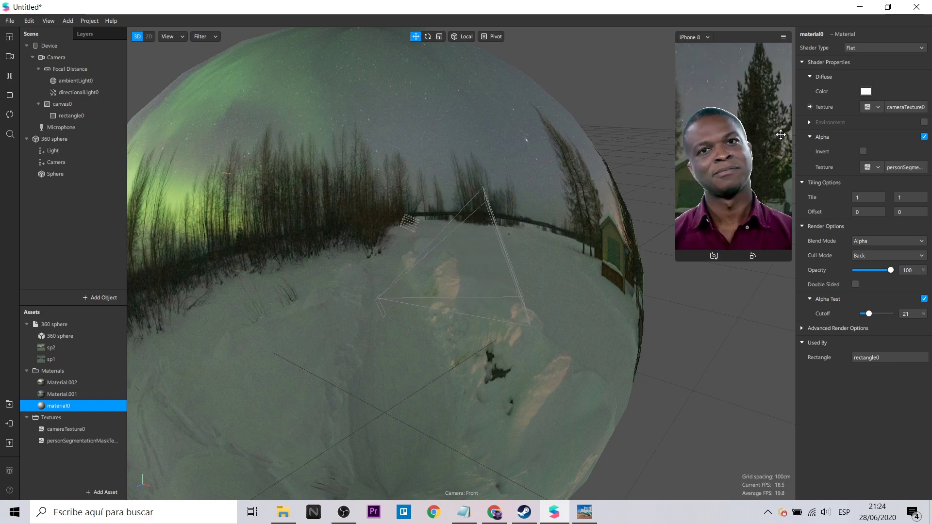
mouse_move(781, 135)
left_mouse_down()
mouse_move(695, 128)
mouse_move(772, 121)
left_mouse_up()
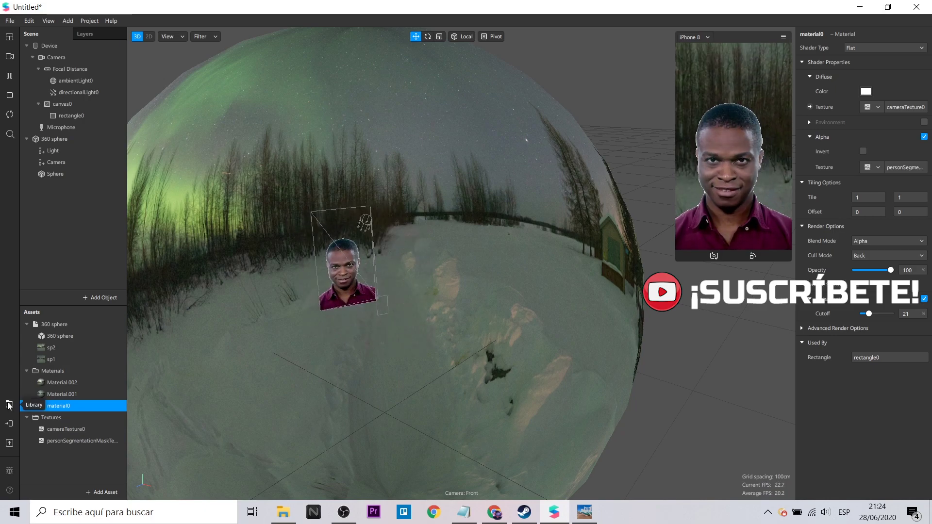
left_click(9, 405)
Search Unsplash for 360 and download the aurora-over-snow panorama as a JPG
left_click(9, 424)
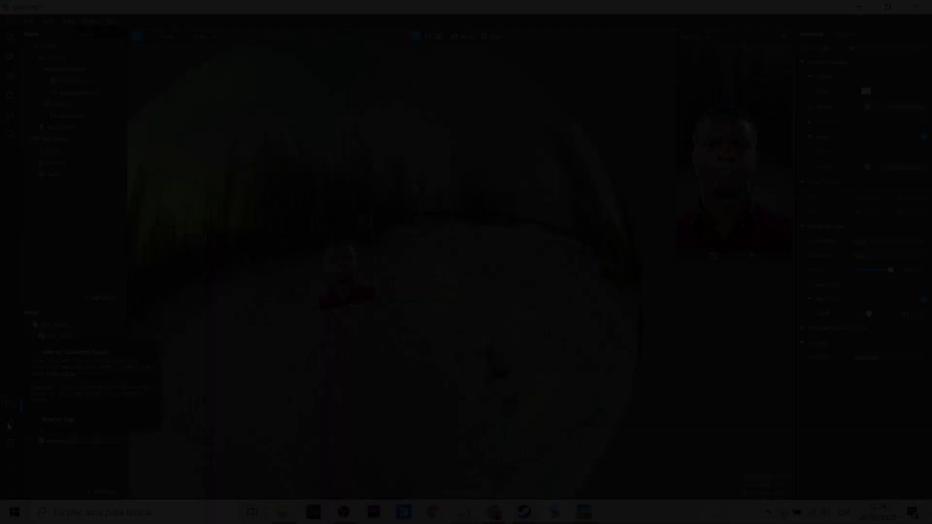
left_click(309, 328)
type("360")
key("Return")
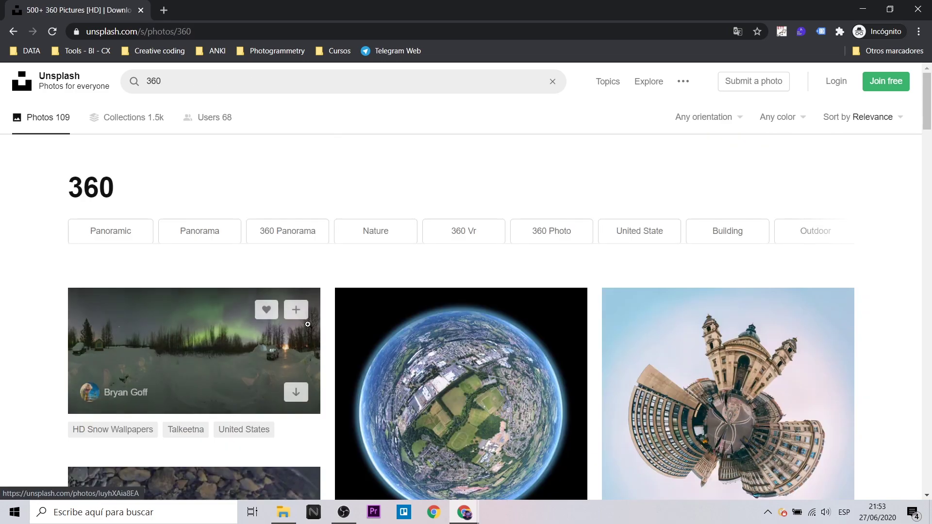
scroll(460, 340, "down", 2)
scroll(461, 339, "down", 8)
scroll(460, 339, "up", 10)
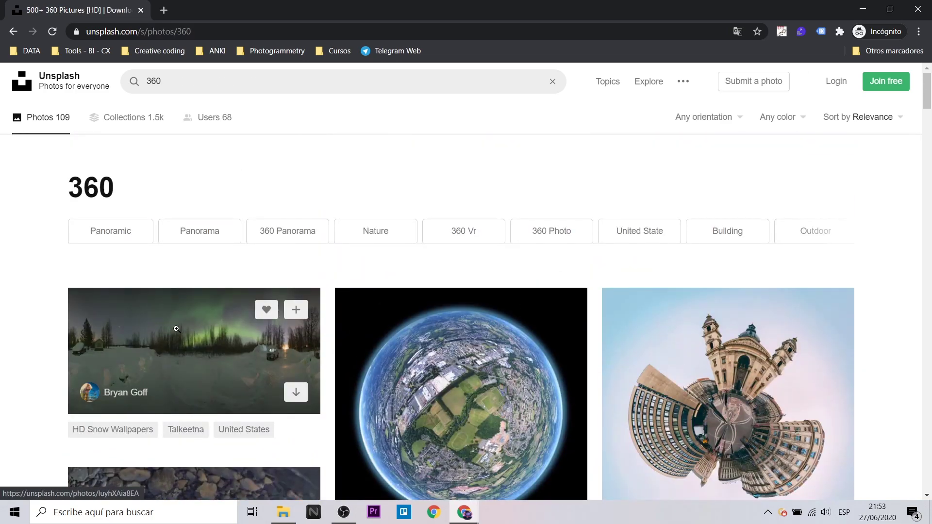
left_click(177, 329)
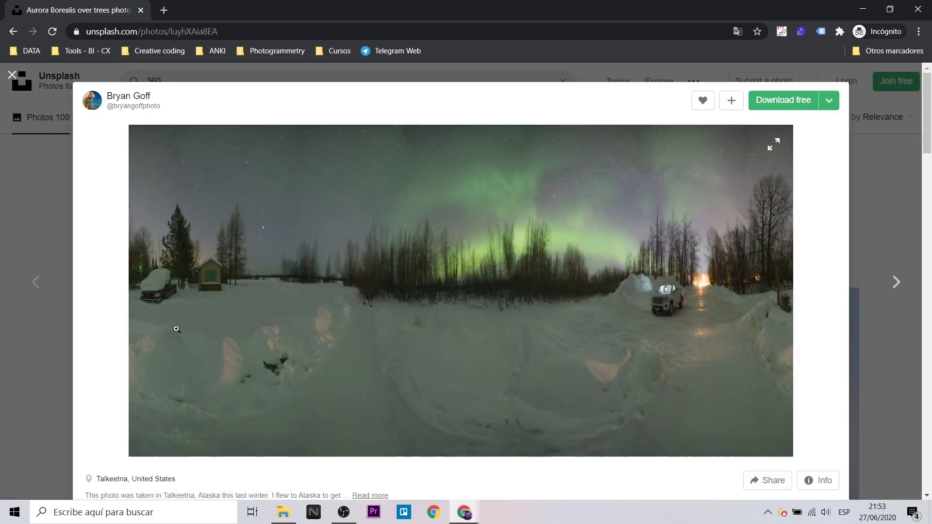
left_click(771, 108)
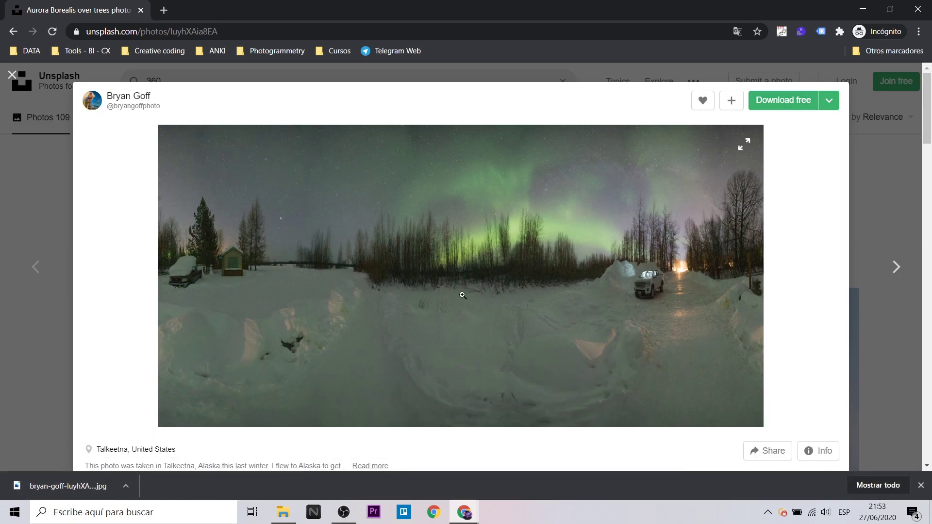
Launch GIMP from the Windows Start search
key("super")
type("gimp")
left_click(167, 181)
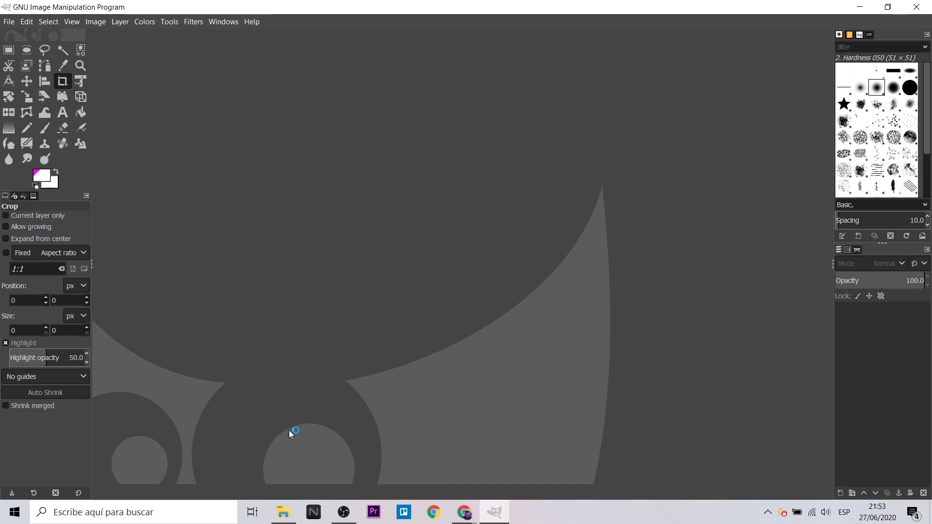
Open the downloaded panorama in GIMP, keeping its color profile, and crop its left half
mouse_move(464, 512)
left_click(505, 476)
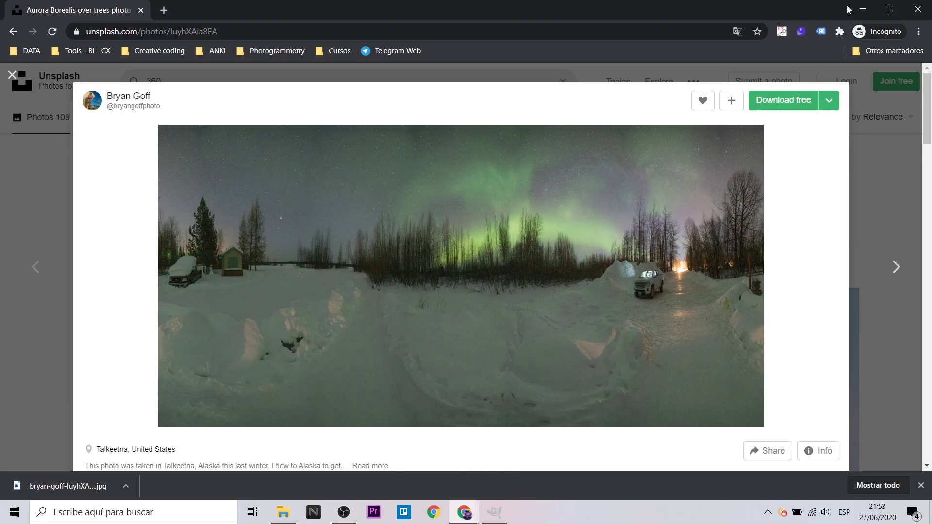
left_click(890, 7)
left_click_drag(376, 358, 231, 296)
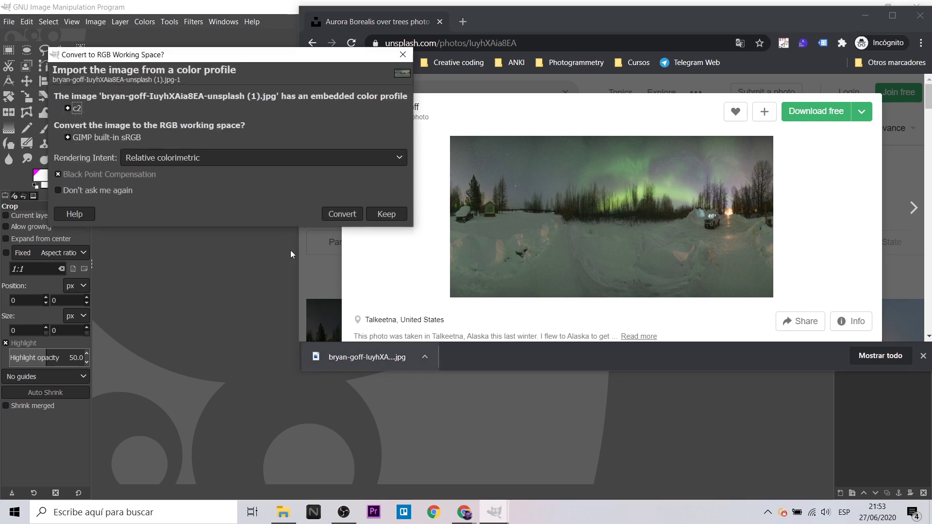
left_click(381, 213)
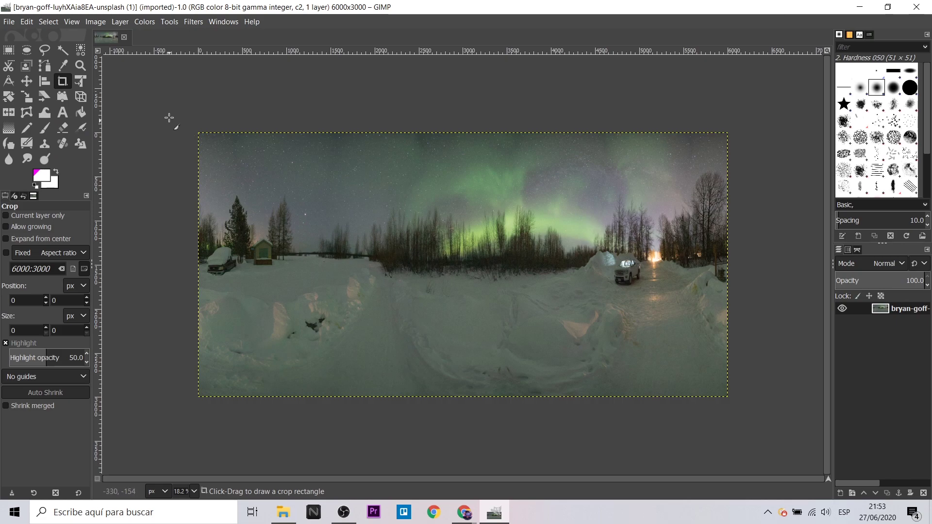
left_click(372, 258)
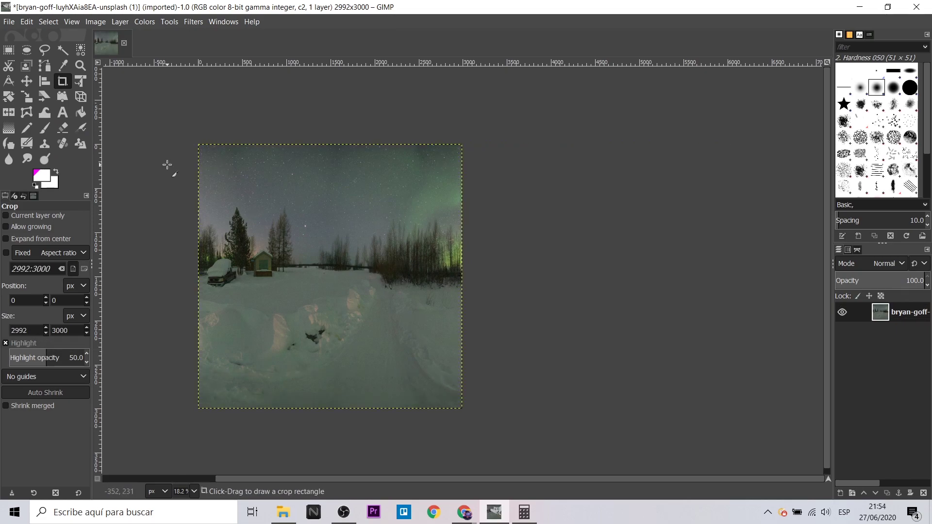
Export the cropped left half to the Desktop as sp1.jpg
left_click(9, 22)
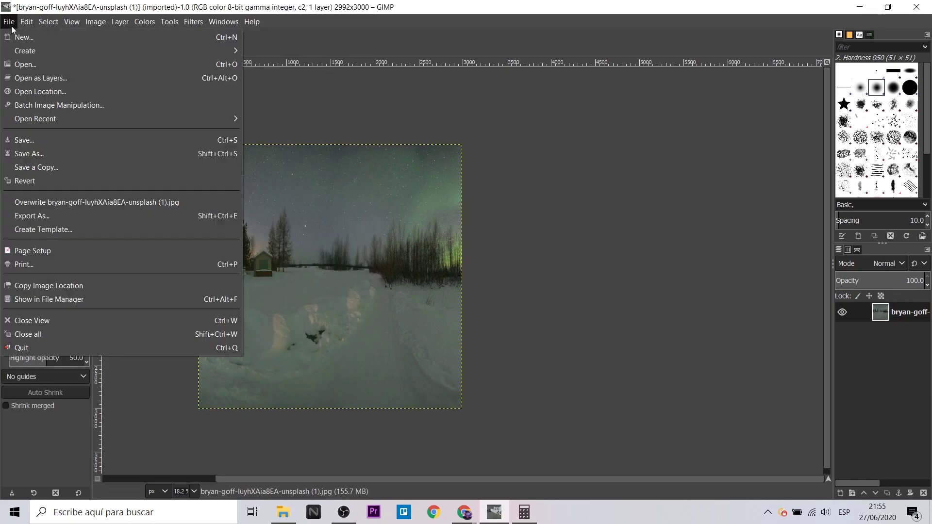
left_click(29, 217)
left_click(179, 163)
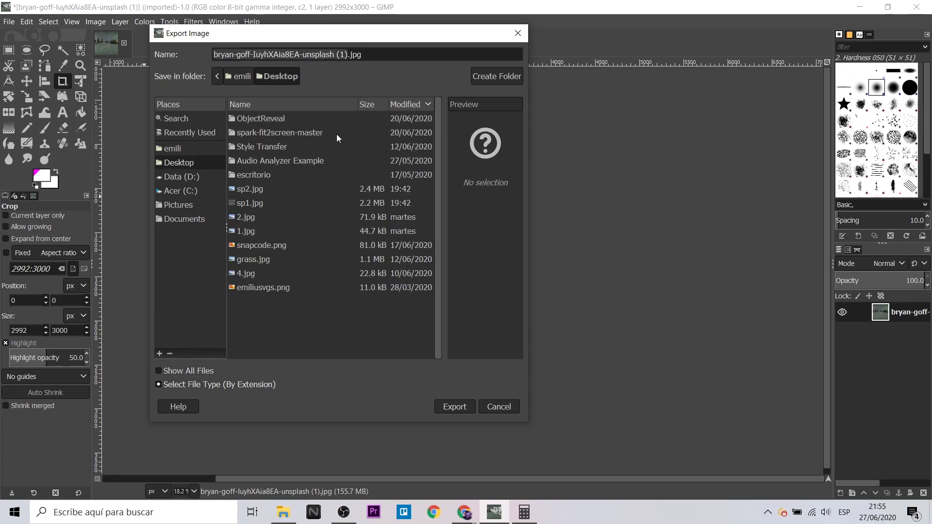
left_click(250, 203)
left_click(454, 406)
left_click(476, 387)
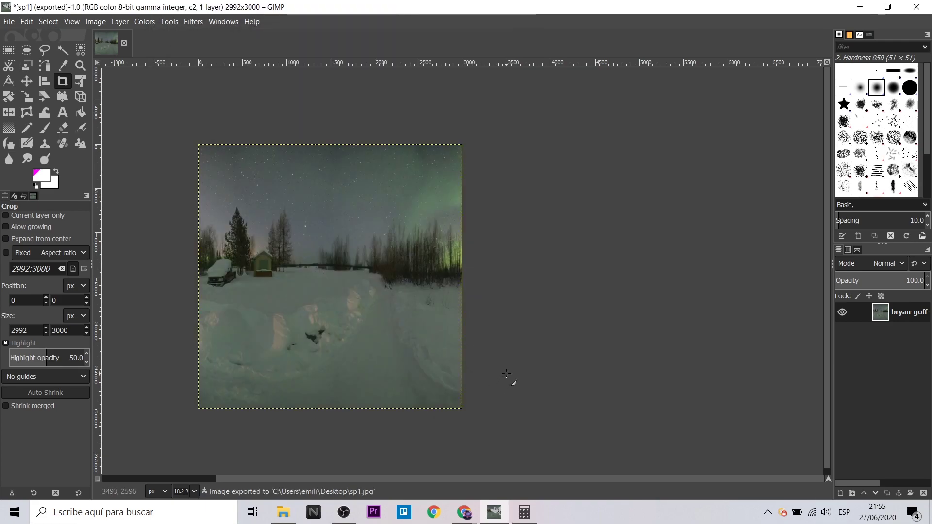
Crop the panorama to its full-height 2986x3000 right half
left_click_drag(465, 129, 732, 403)
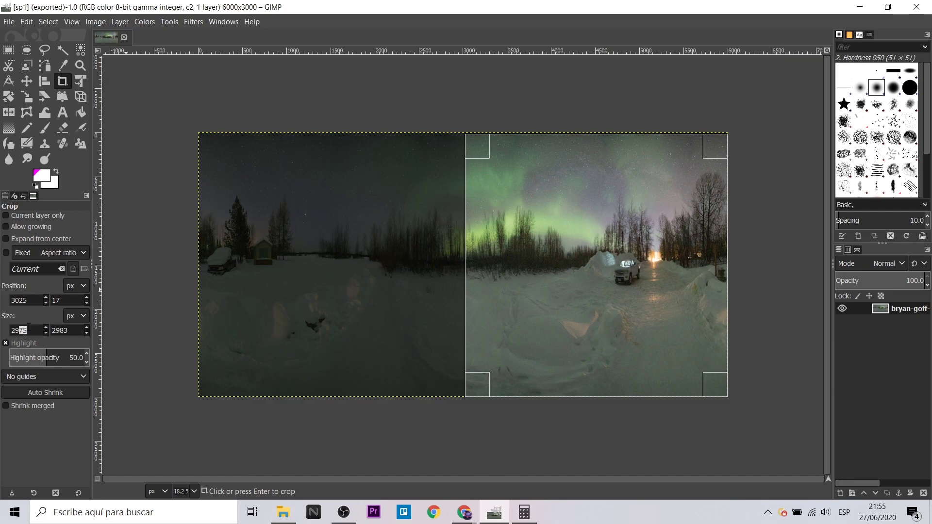
left_click(489, 131)
left_click_drag(730, 129, 465, 401)
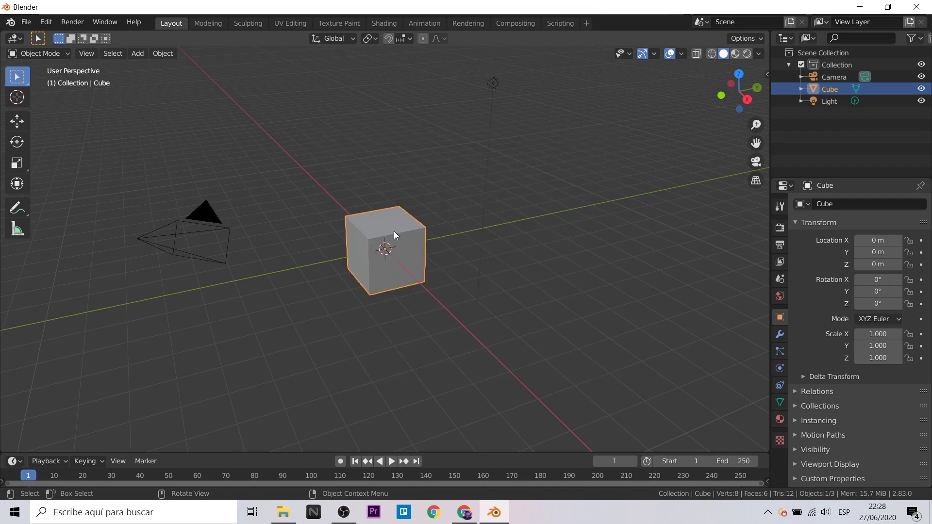
Delete the default cube and add a UV sphere at the origin
key("Delete")
middle_click_drag(424, 232, 397, 237)
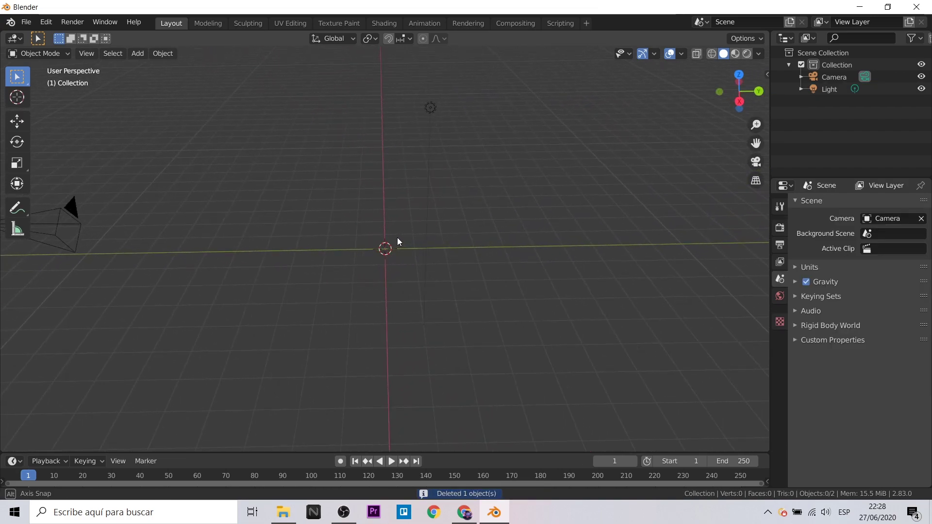
left_click(142, 54)
mouse_move(153, 67)
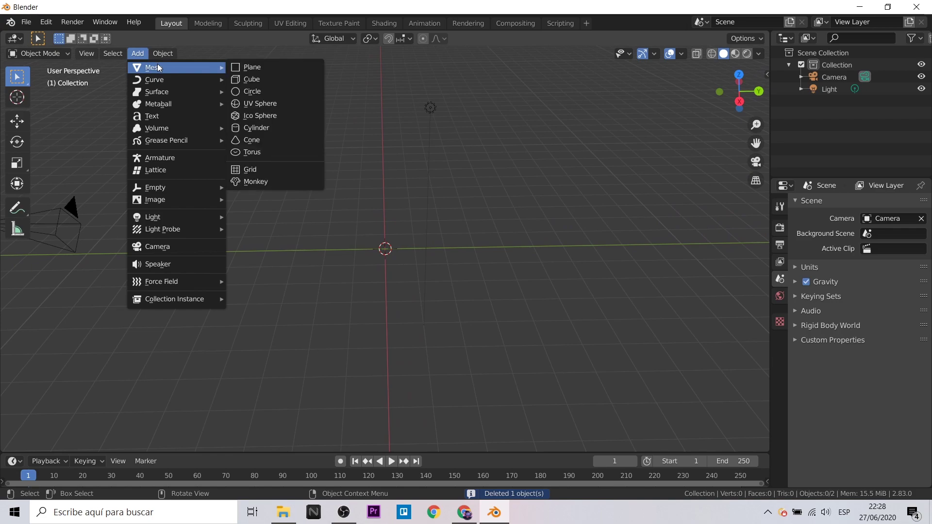
left_click(284, 103)
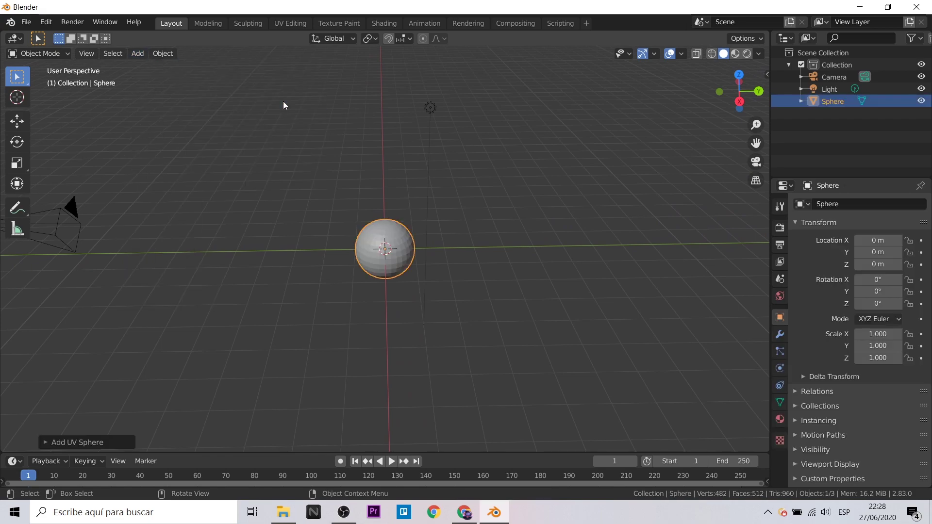
scroll(292, 231, "up", 3)
scroll(354, 308, "down", 4)
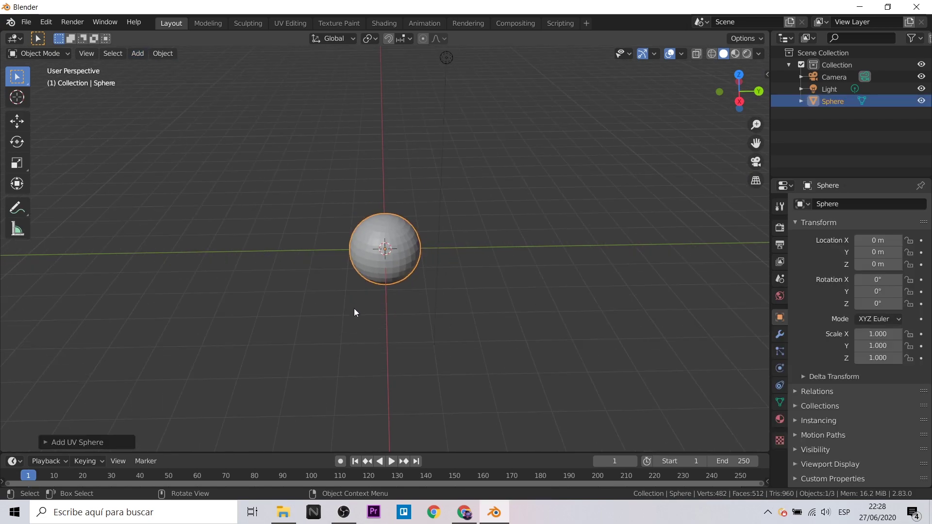
mouse_move(354, 307)
middle_mouse_down()
mouse_move(258, 307)
mouse_move(196, 287)
mouse_move(360, 309)
mouse_move(411, 247)
middle_mouse_up()
Apply Shade Smooth to the UV sphere
right_click(396, 227)
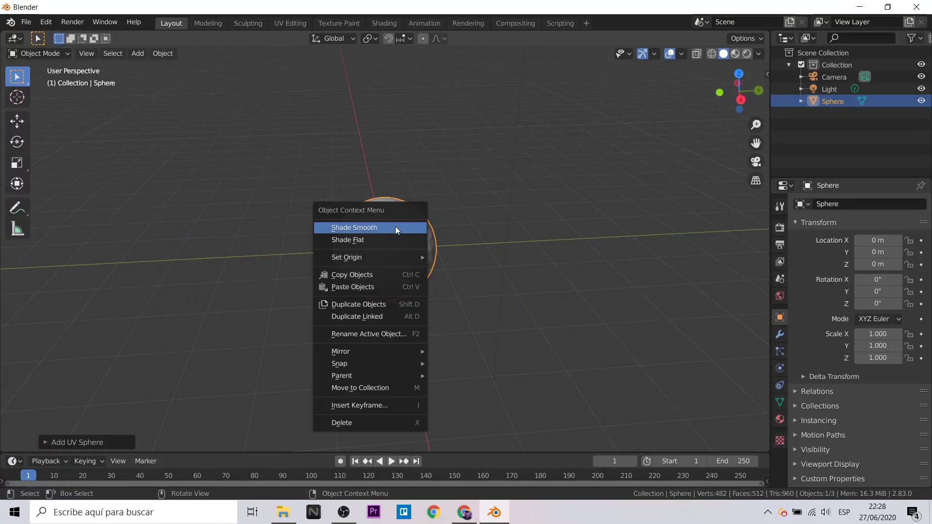
left_click(395, 227)
mouse_move(487, 319)
middle_mouse_down()
mouse_move(425, 328)
mouse_move(478, 323)
mouse_move(473, 298)
middle_mouse_up()
In Edit Mode, select one half of the sphere's vertices from the front view
key("Tab")
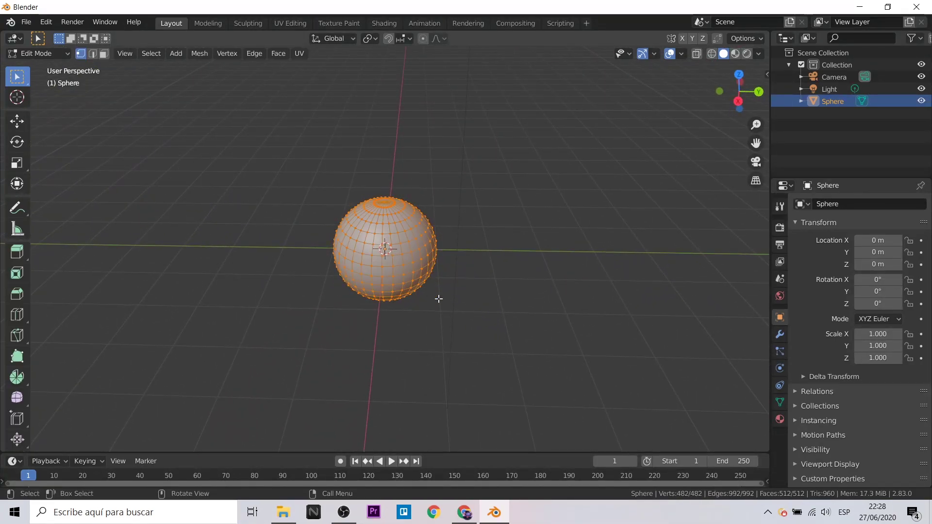
mouse_move(173, 244)
middle_mouse_down()
mouse_move(209, 254)
mouse_move(207, 241)
middle_mouse_up()
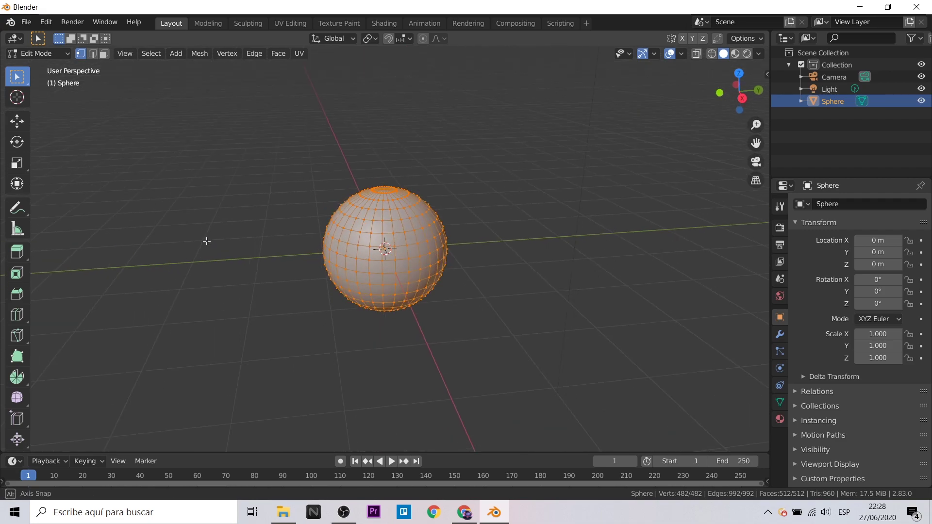
key("KP_1")
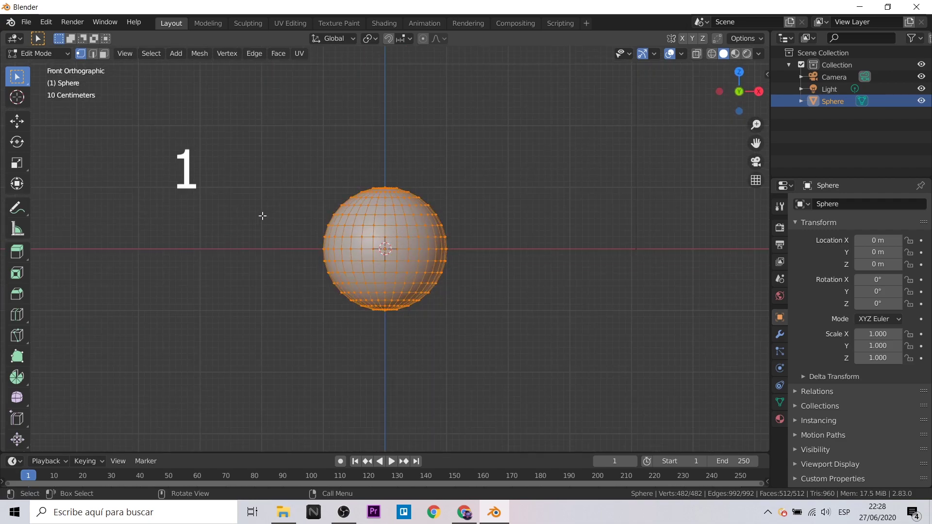
left_click_drag(224, 119, 493, 359)
mouse_move(618, 398)
middle_mouse_down()
mouse_move(603, 345)
mouse_move(507, 381)
mouse_move(474, 323)
middle_mouse_up()
scroll(401, 197, "up", 2)
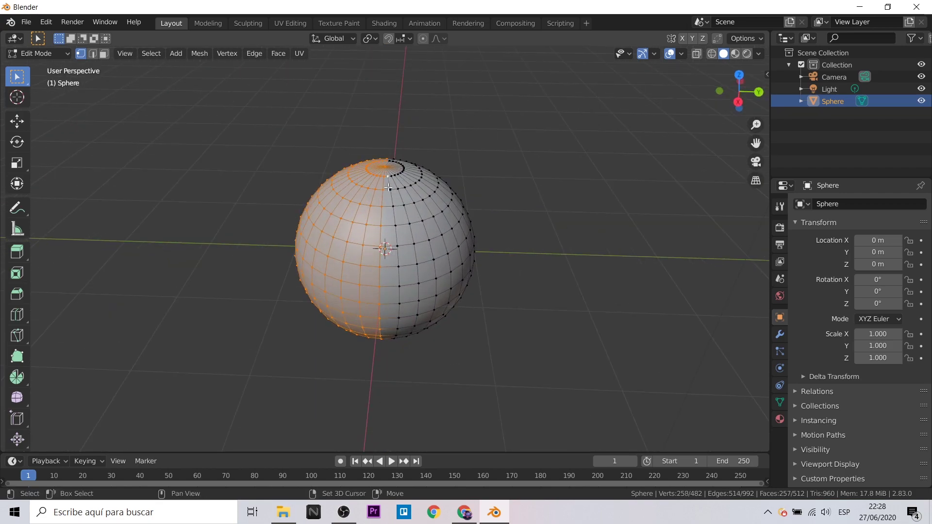
middle_click_drag(394, 226, 512, 316)
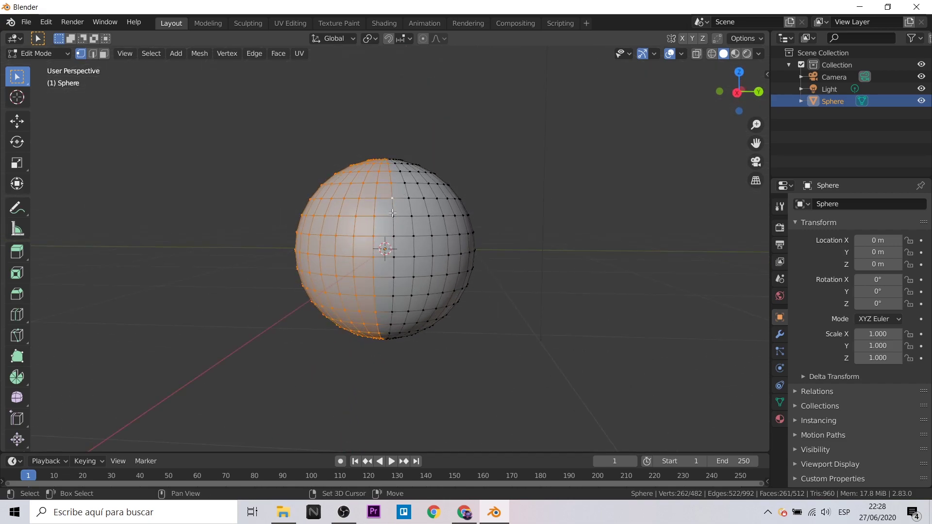
mouse_move(392, 213)
middle_mouse_down()
mouse_move(500, 354)
mouse_move(400, 196)
middle_mouse_up()
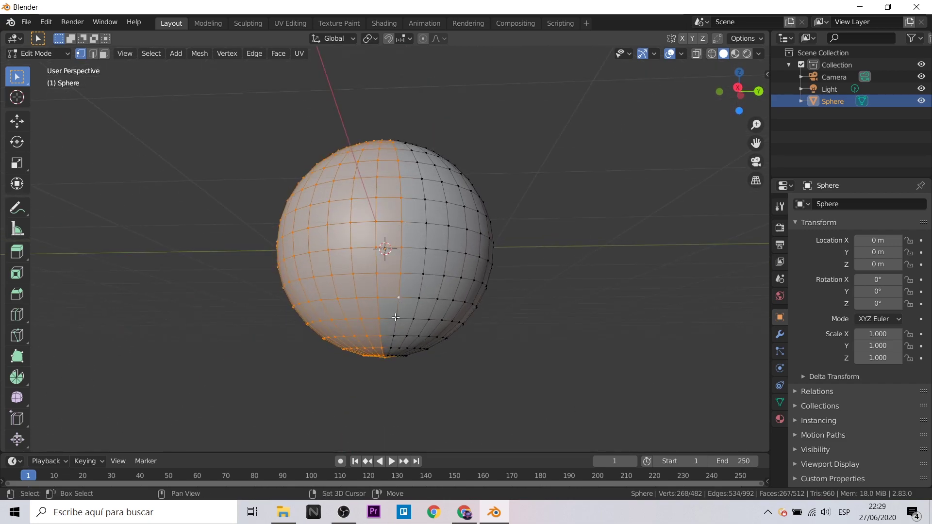
left_click(396, 317, "shift")
mouse_move(395, 317)
middle_mouse_down()
mouse_move(386, 273)
mouse_move(581, 325)
mouse_move(629, 293)
middle_mouse_up()
left_click(389, 301, "shift")
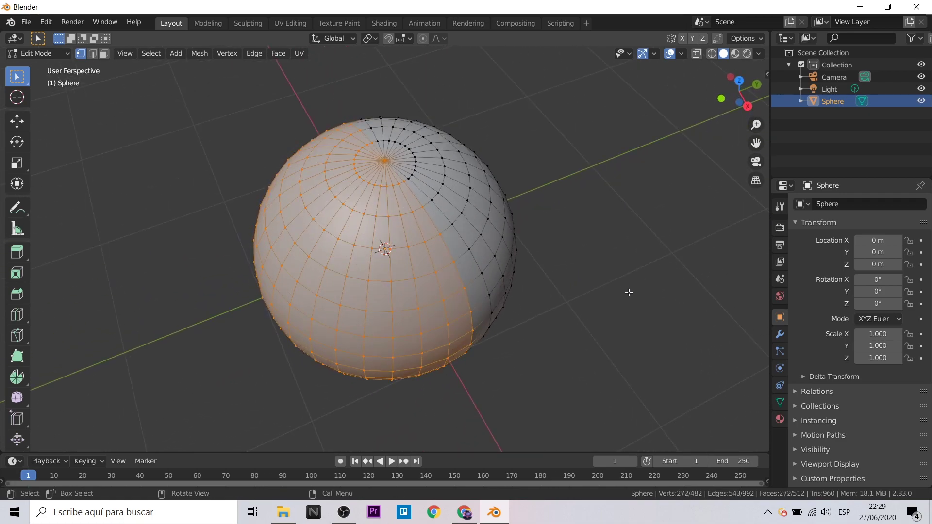
Create a new material, Material.001, and assign it to the selected half
left_click(780, 420)
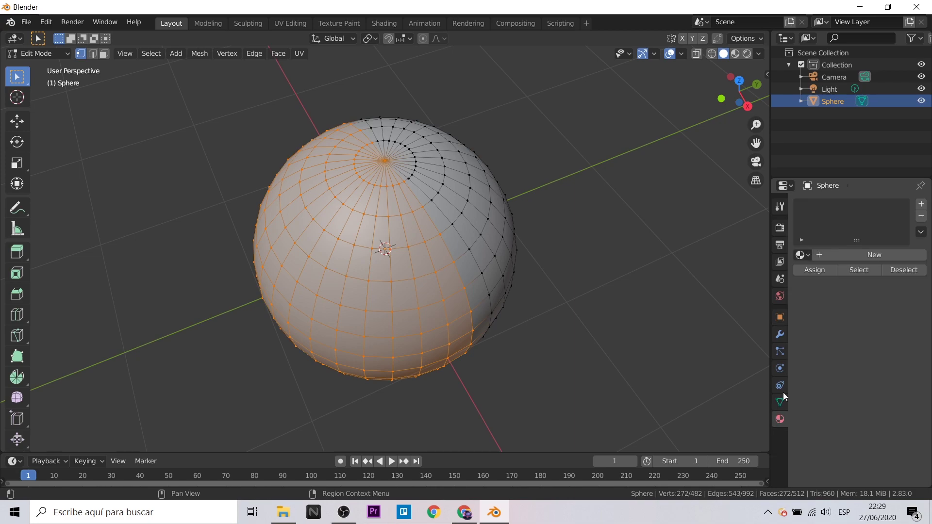
left_click(921, 204)
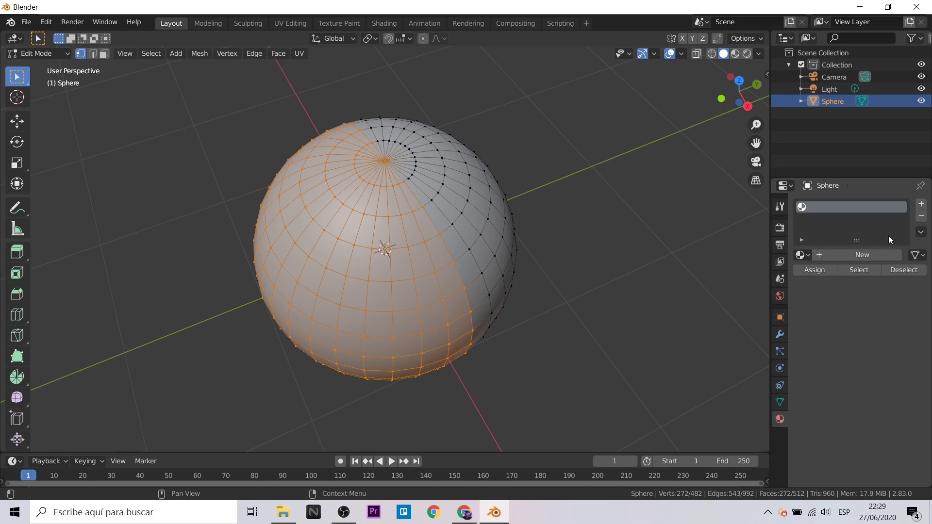
left_click(855, 255)
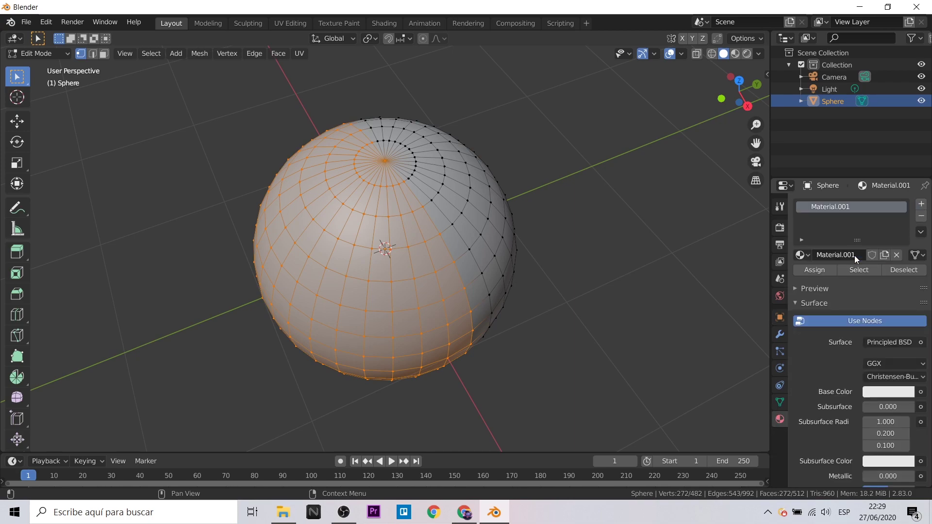
left_click(809, 272)
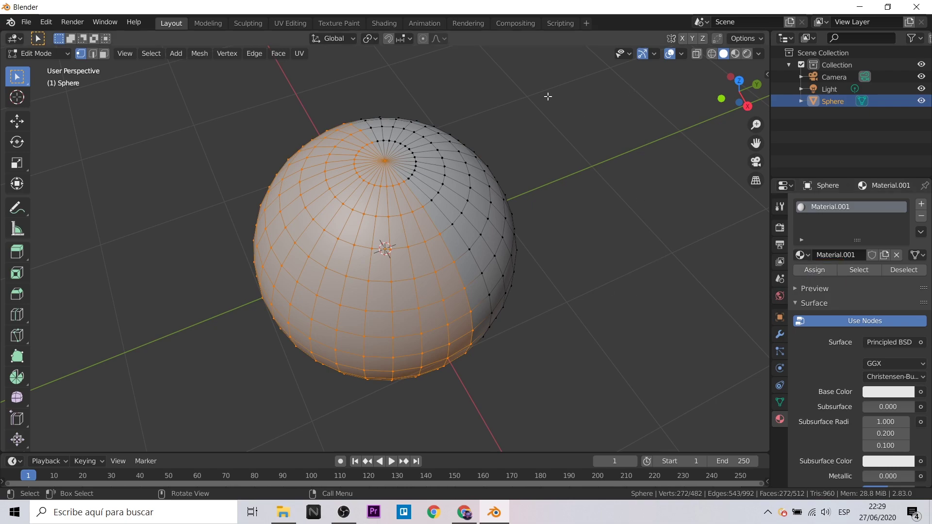
left_click(290, 25)
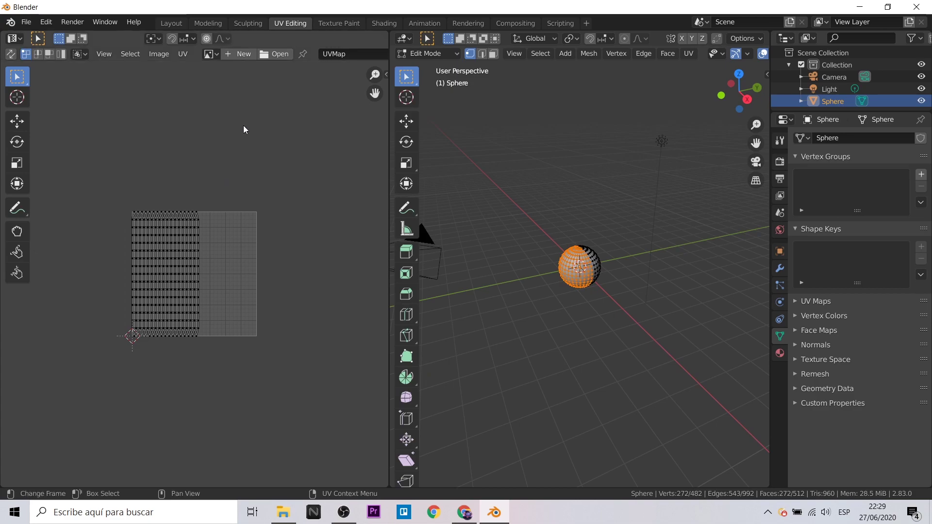
Load sp1.jpg into the UV editor
left_click(275, 59)
left_click(371, 138)
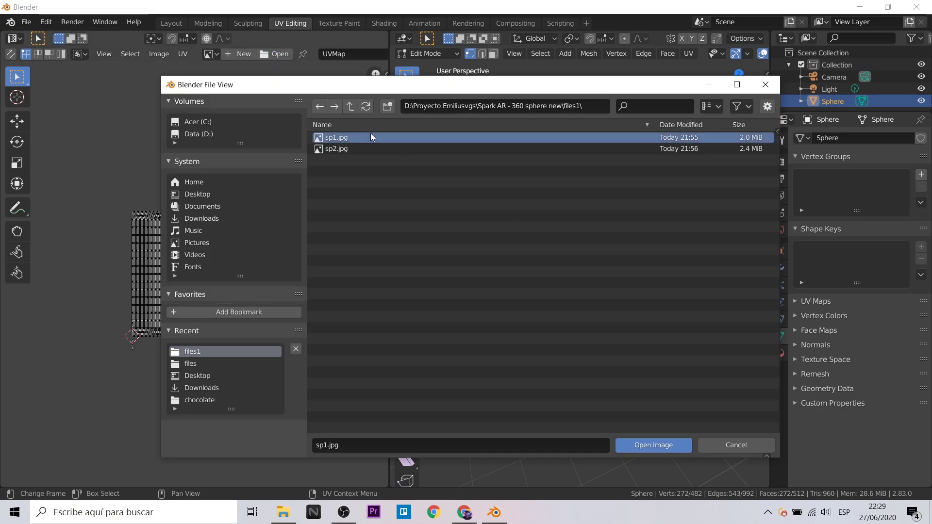
left_click(647, 446)
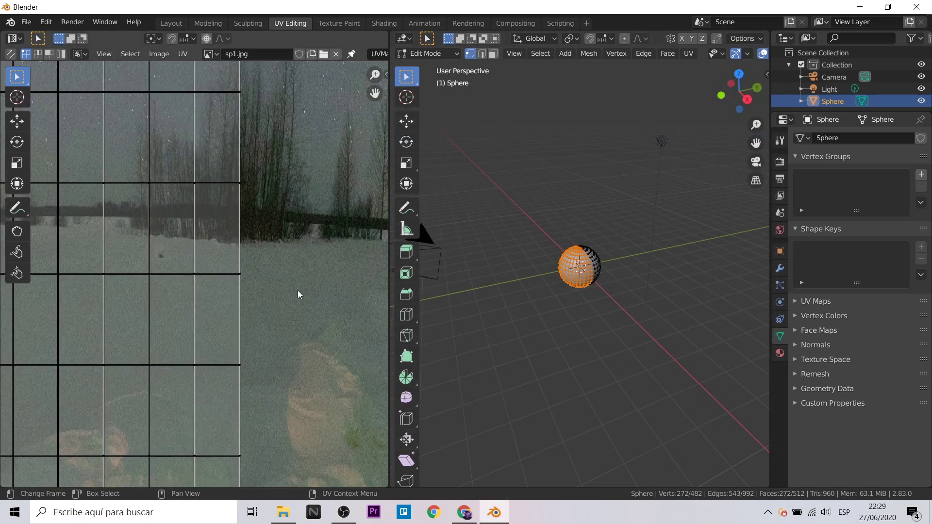
scroll(282, 287, "down", 4)
scroll(228, 243, "down", 1)
Select all UVs and stretch them horizontally to cover the whole sp1.jpg image
key("a")
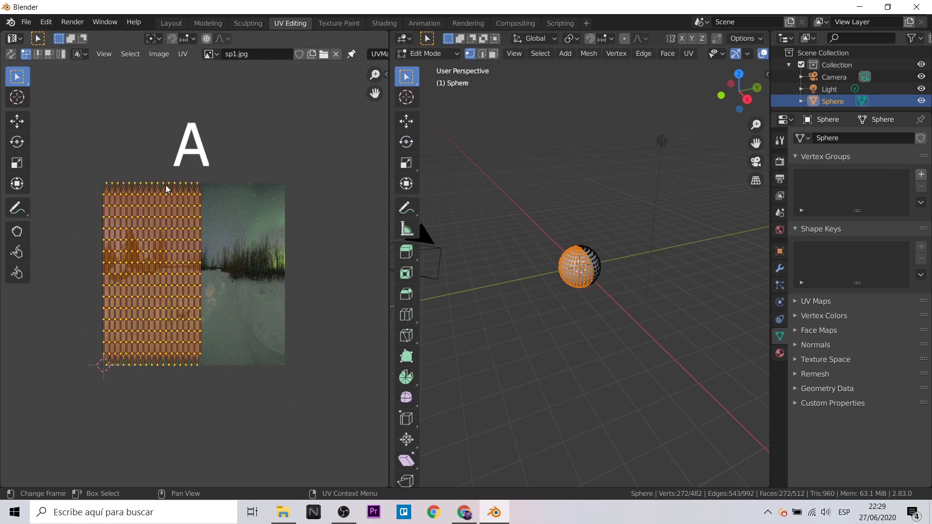
left_click(18, 184)
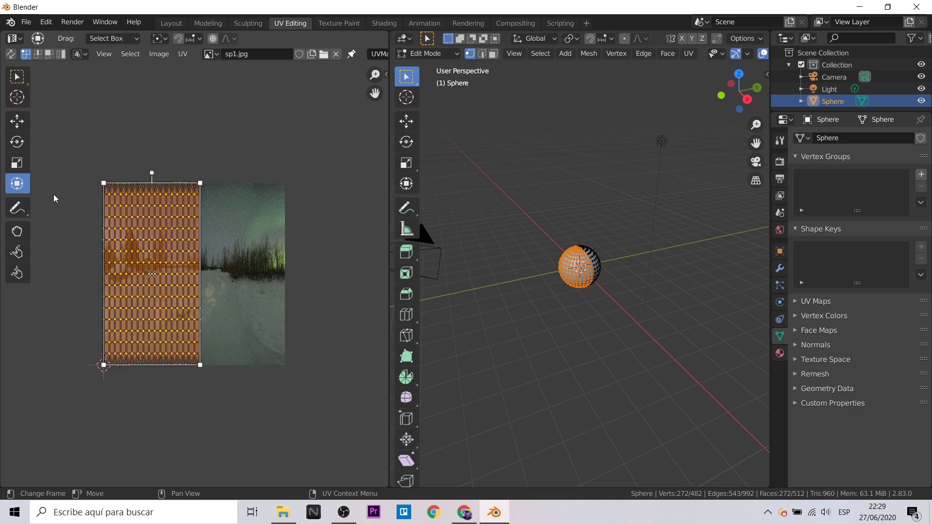
left_click_drag(201, 268, 290, 276)
scroll(281, 102, "up", 2)
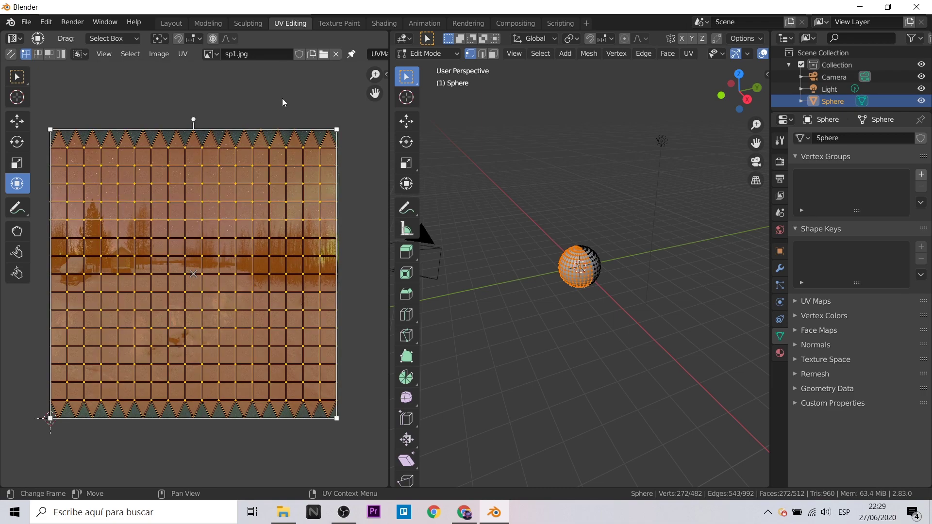
middle_click_drag(531, 308, 578, 374)
scroll(590, 359, "up", 3)
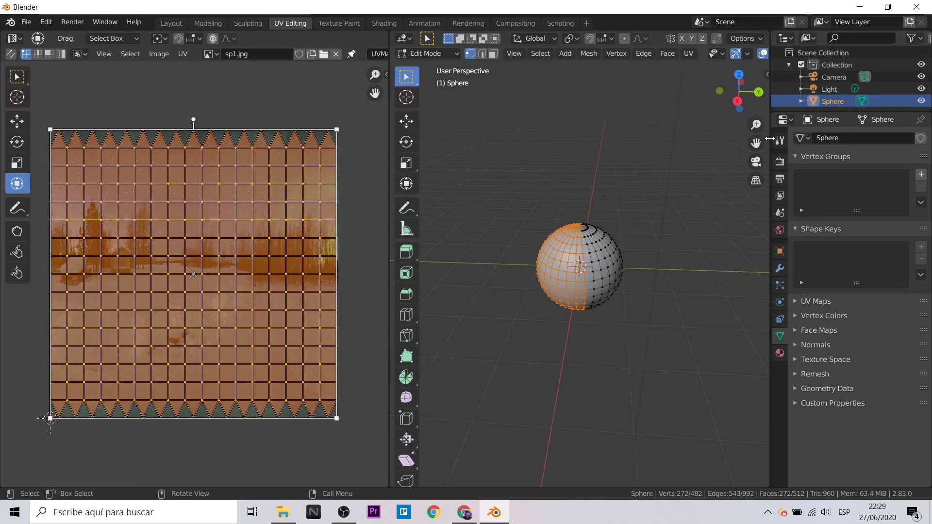
left_click_drag(770, 139, 874, 139)
mouse_move(745, 335)
middle_mouse_down()
mouse_move(737, 363)
mouse_move(749, 357)
middle_mouse_up()
scroll(749, 358, "up", 1)
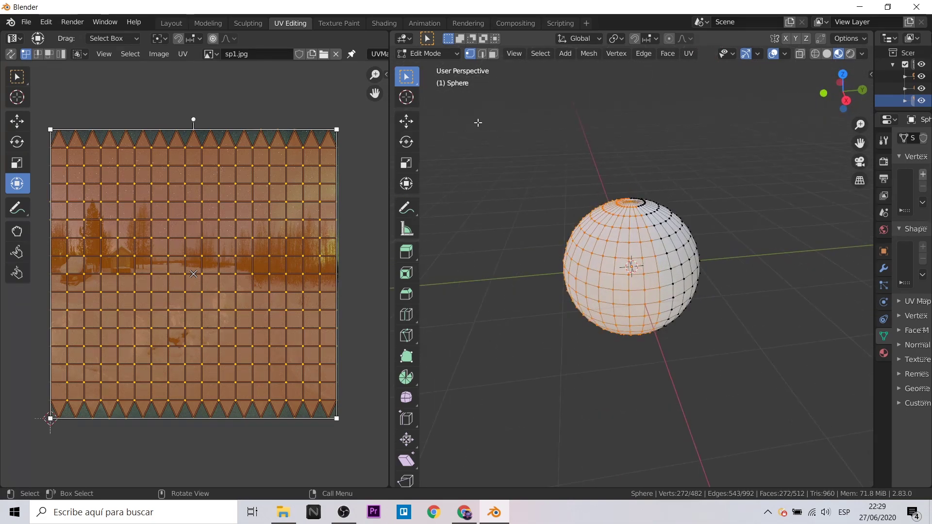
left_click(391, 26)
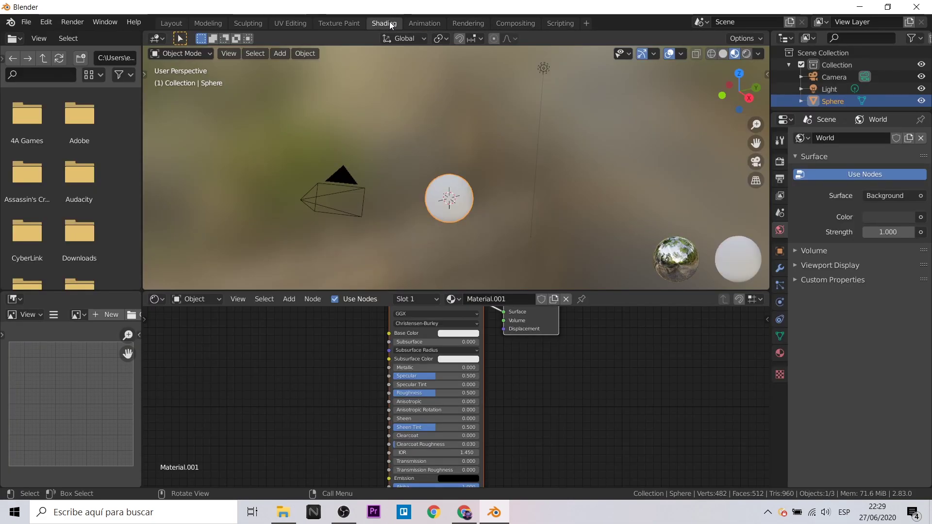
Add an Image Texture node and connect its Color to the Principled BSDF Base Color
key("shift+a")
left_click(262, 358)
type("im")
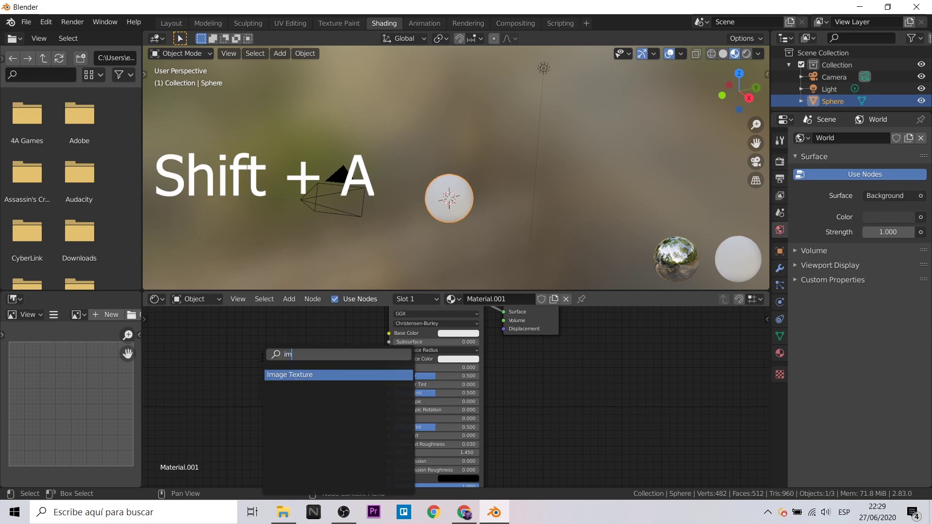
key("Return")
left_click(298, 336)
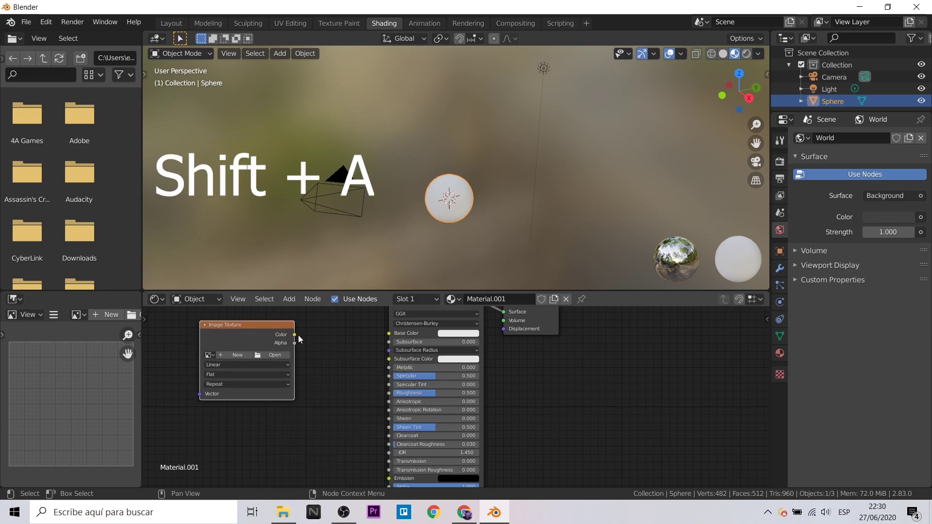
left_click_drag(294, 335, 309, 338)
left_click_drag(386, 334, 389, 333)
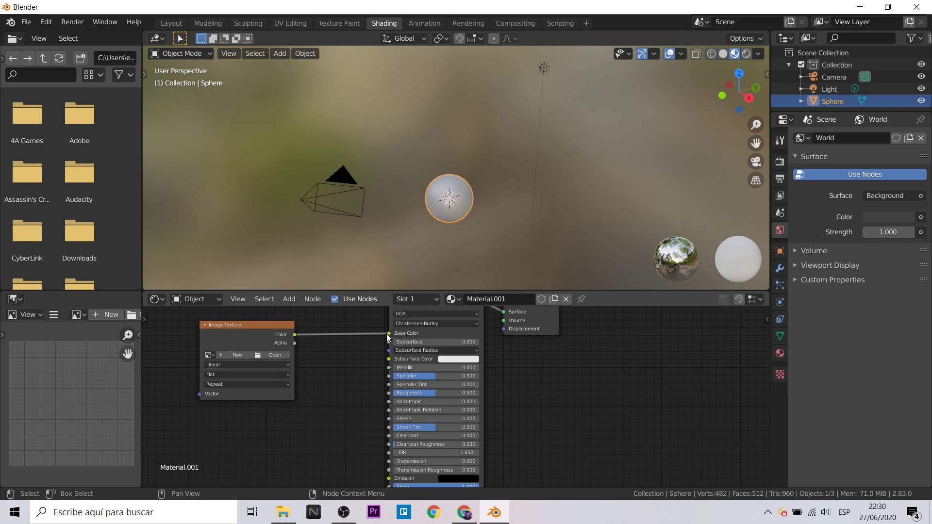
Set the Image Texture node's image to sp1.jpg so the sphere shows the panorama
left_click(210, 355)
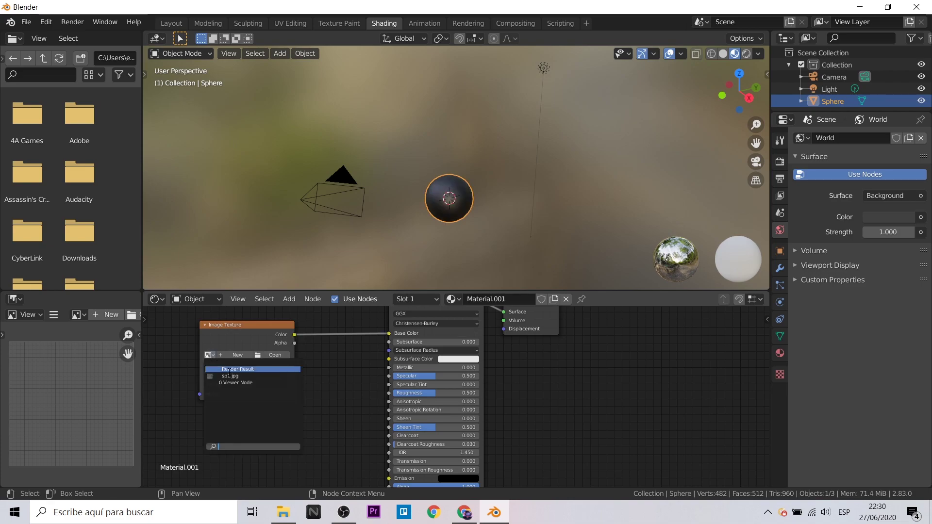
left_click(230, 376)
mouse_move(512, 228)
middle_mouse_down()
mouse_move(433, 259)
mouse_move(479, 258)
mouse_move(484, 220)
middle_mouse_up()
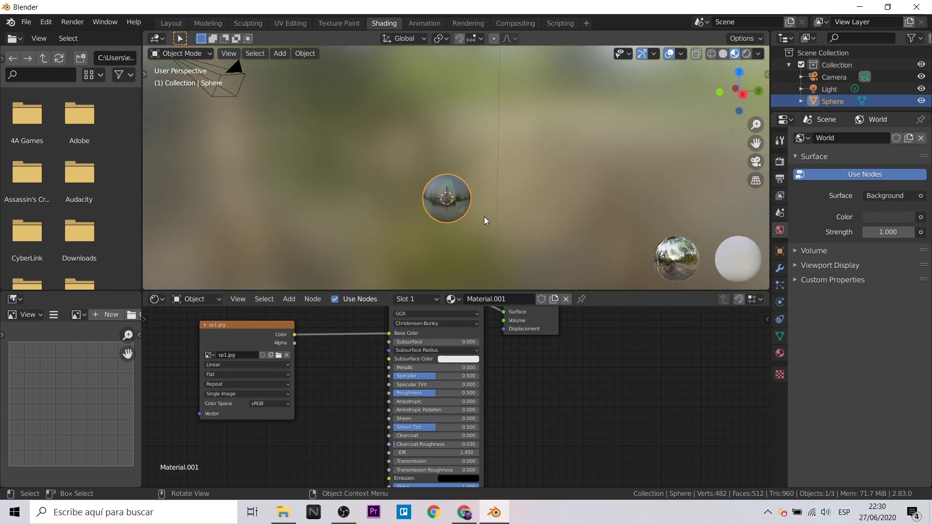
scroll(485, 216, "up", 1)
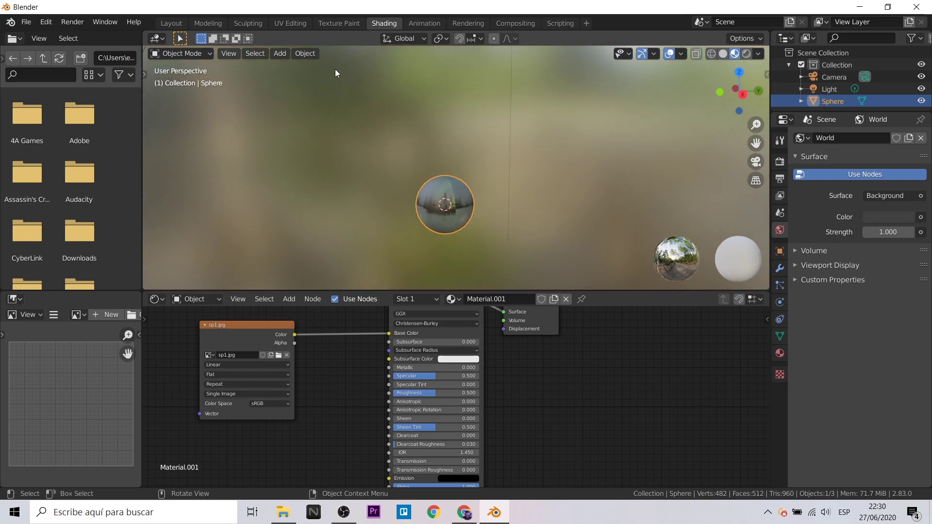
left_click(307, 54)
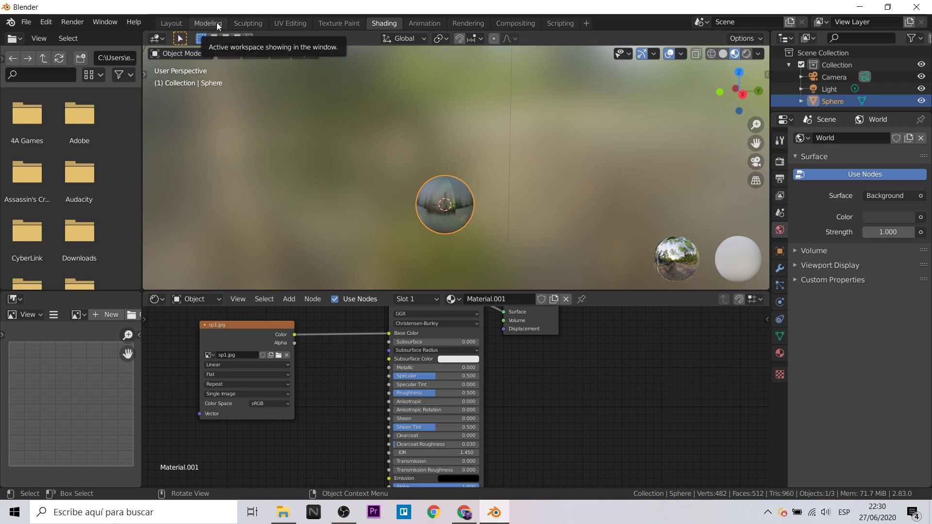
In UV Editing, invert the selection to the sphere's other half and add seam faces
left_click(281, 22)
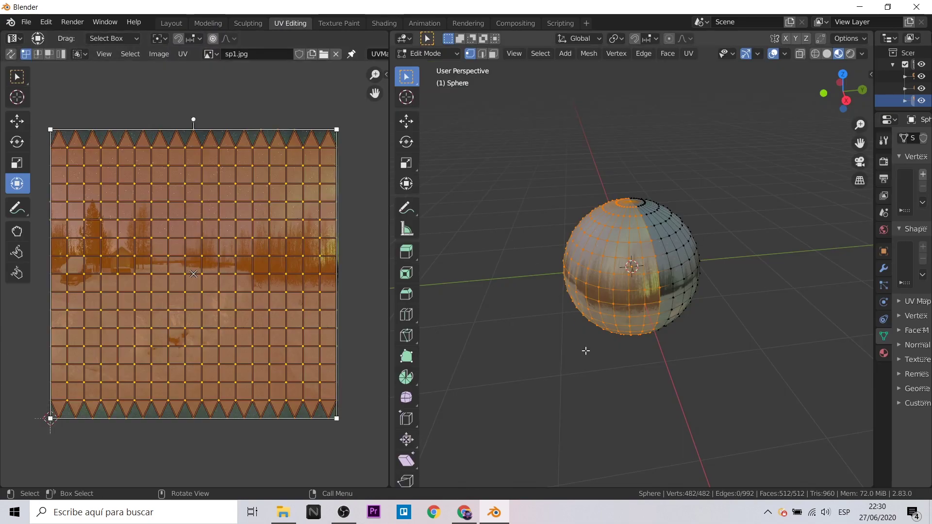
mouse_move(586, 351)
middle_mouse_down()
mouse_move(566, 389)
mouse_move(540, 372)
middle_mouse_up()
middle_click_drag(551, 354, 564, 365)
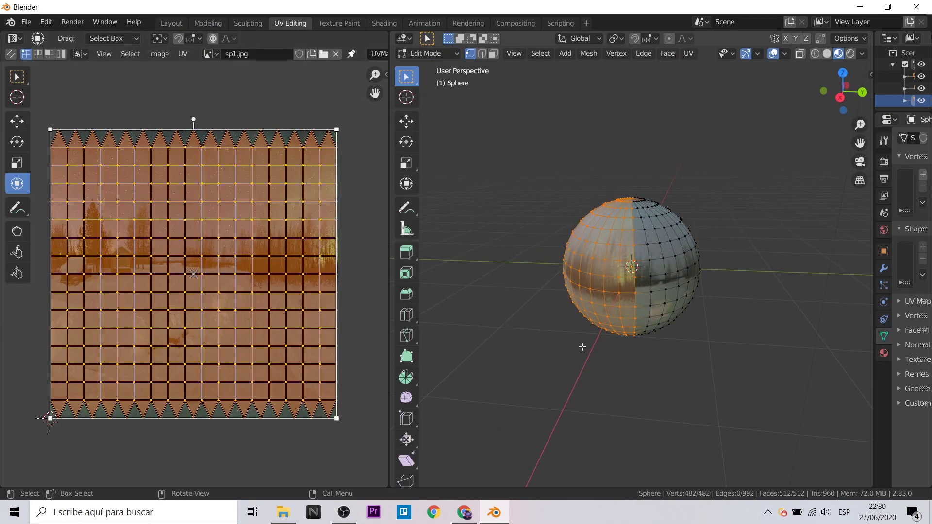
key("ctrl+i")
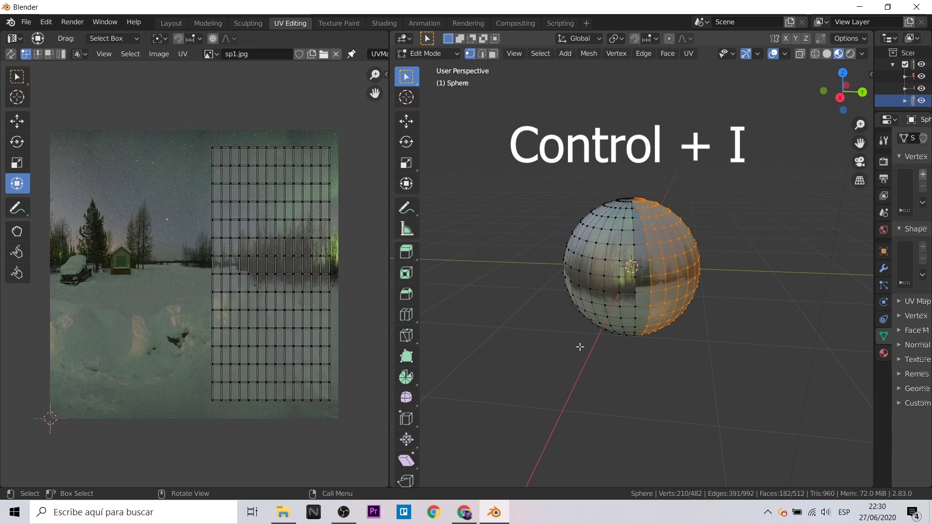
middle_click_drag(729, 365, 724, 403)
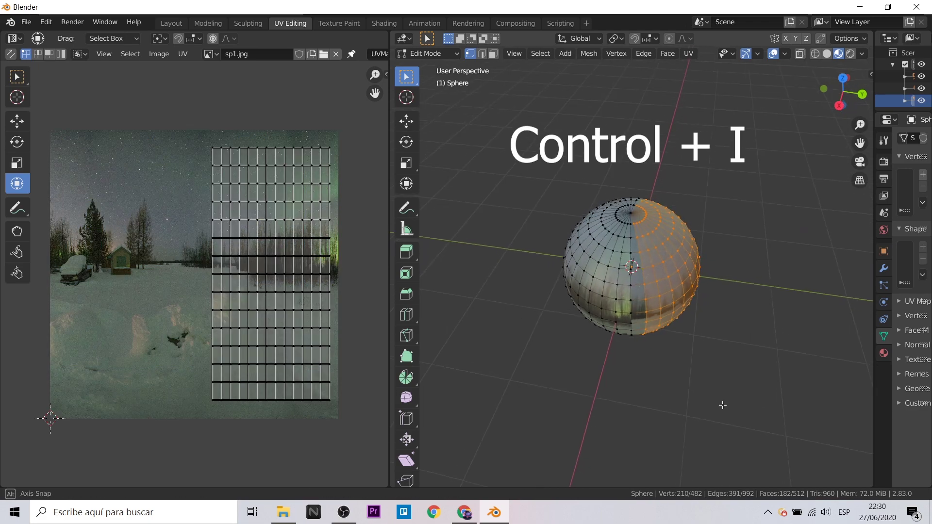
scroll(695, 171, "up", 1)
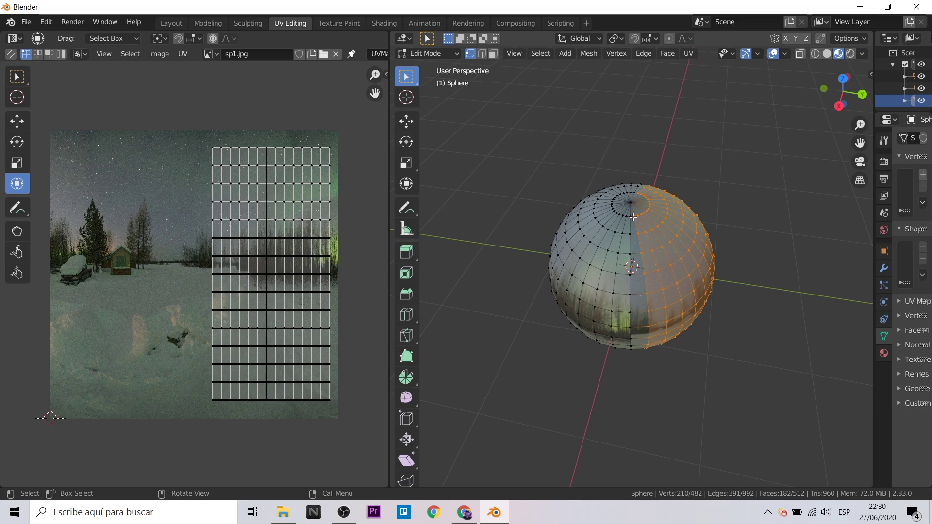
mouse_move(634, 217)
middle_mouse_down()
mouse_move(637, 299)
mouse_move(633, 213)
middle_mouse_up()
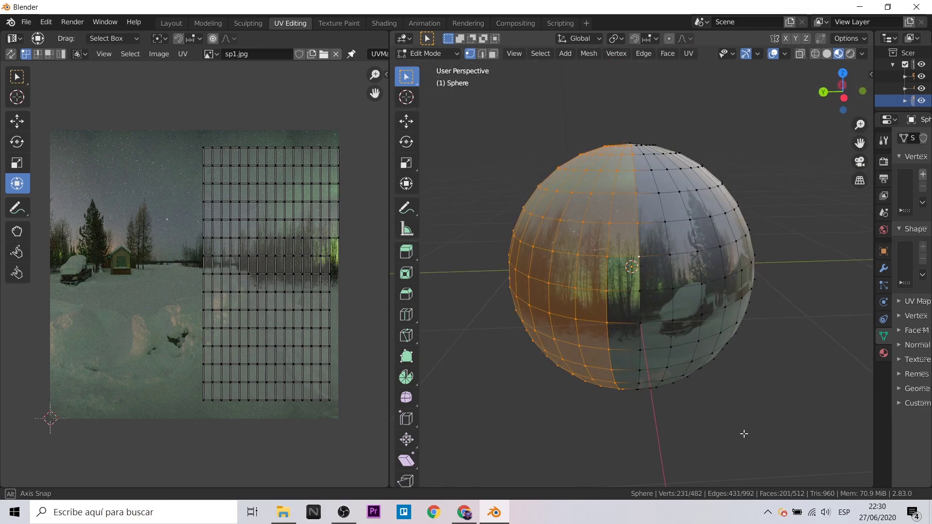
mouse_move(743, 432)
middle_mouse_down()
mouse_move(651, 328)
mouse_move(645, 242)
middle_mouse_up()
left_click(640, 299, "shift")
Create Material.002 in a second slot and assign it to the selected half
left_click_drag(874, 291, 776, 292)
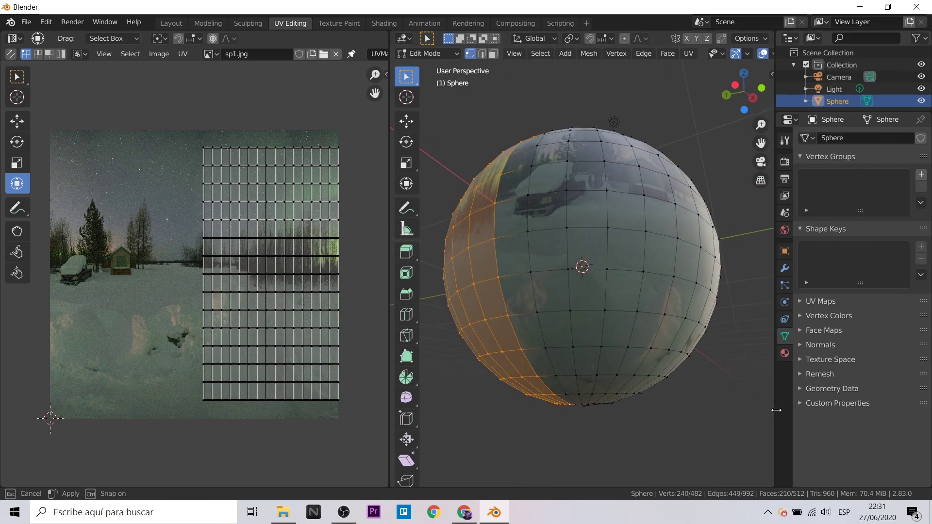
scroll(583, 267, "up", 3)
scroll(583, 267, "down", 5)
left_click(782, 356)
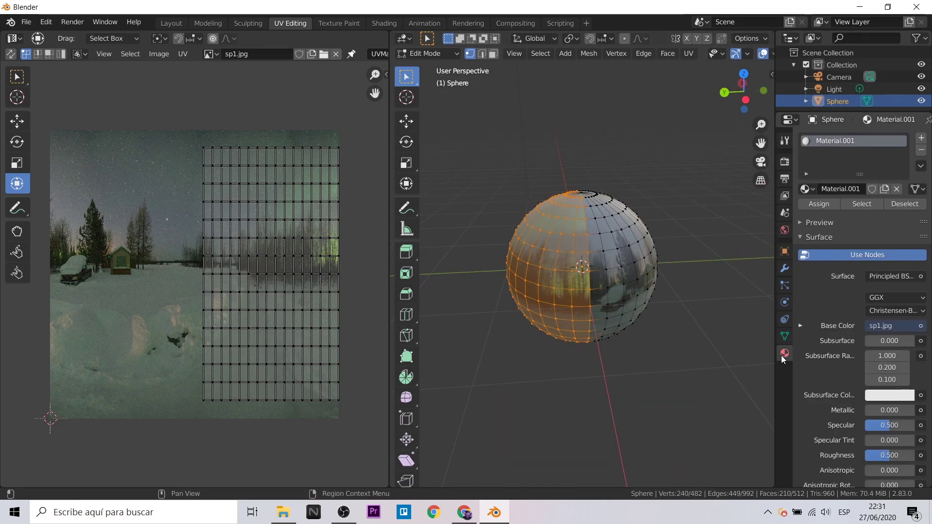
left_click(922, 139)
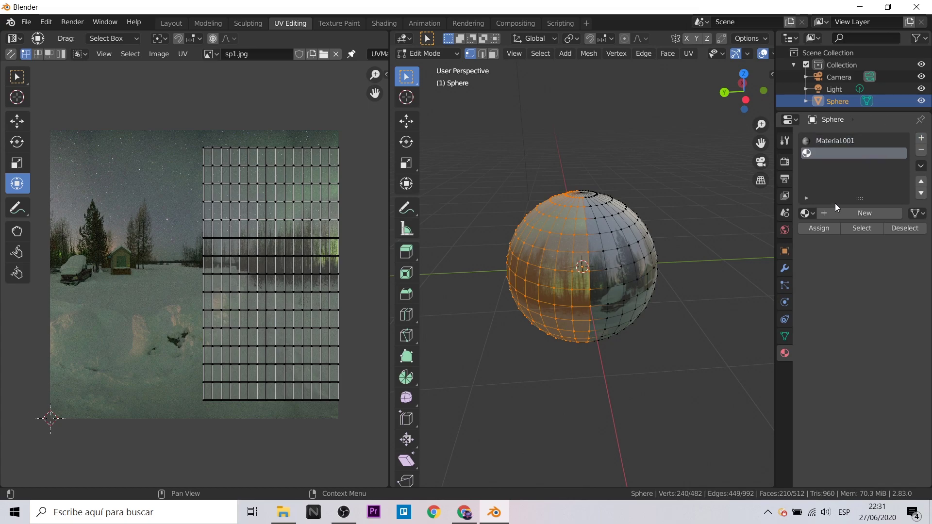
left_click(840, 215)
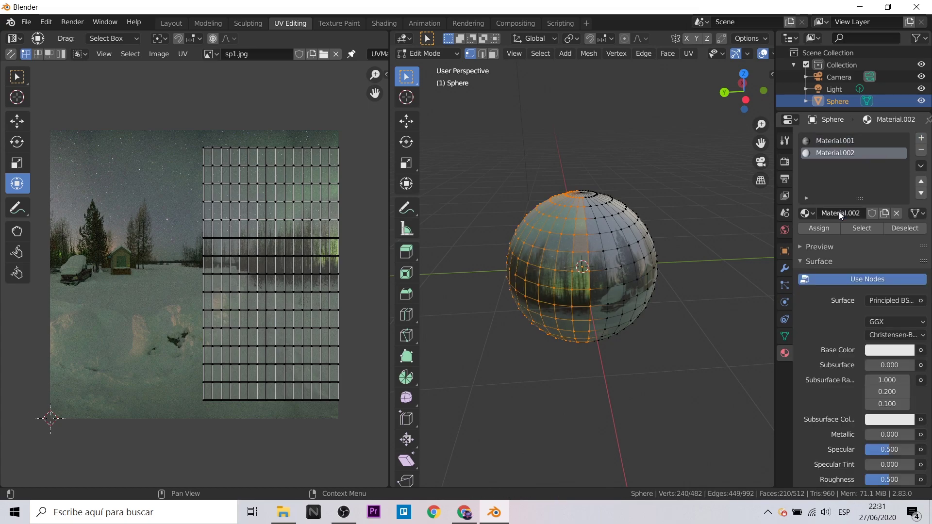
left_click(821, 228)
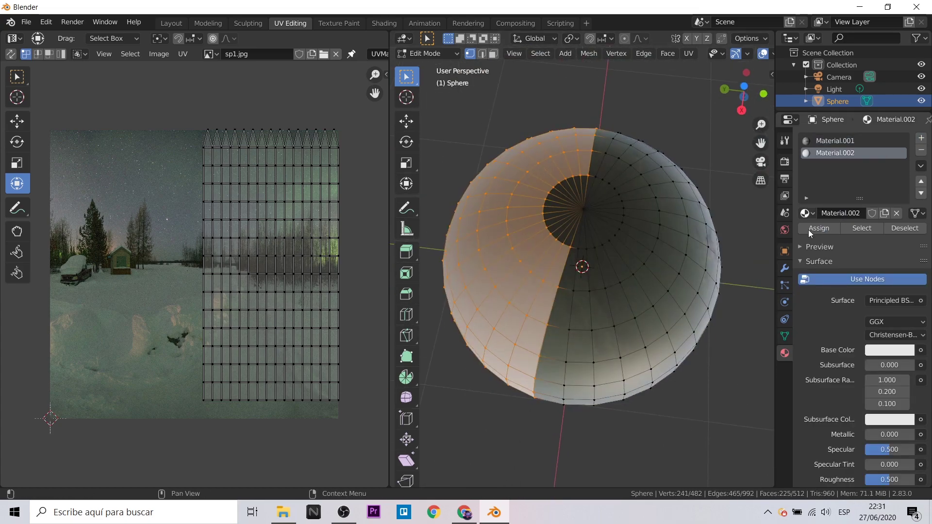
middle_click_drag(728, 272, 748, 242)
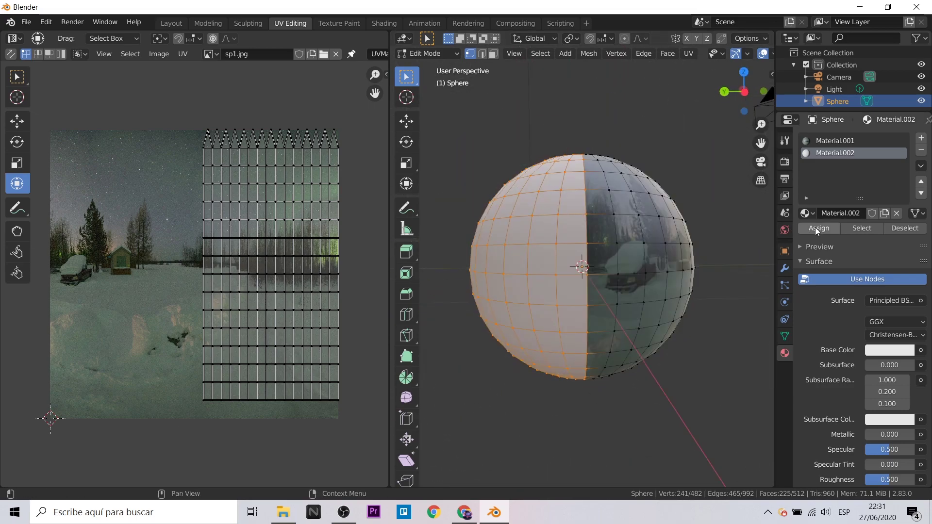
middle_click_drag(708, 191, 563, 89)
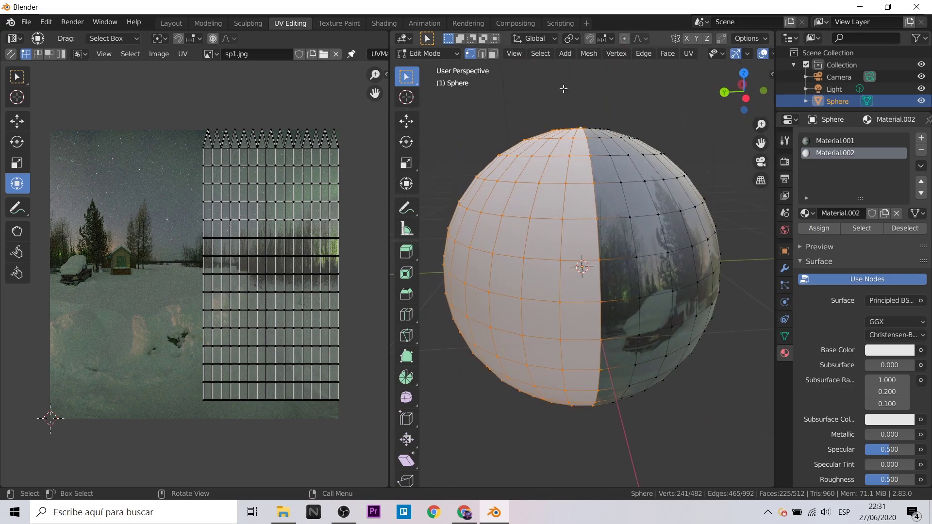
scroll(558, 88, "down", 3)
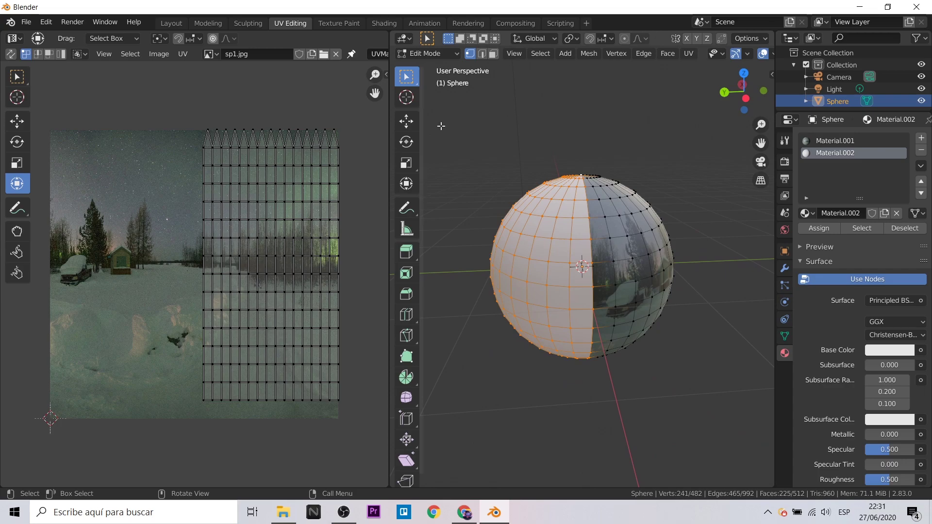
Load sp2.jpg into the UV editor
left_click(323, 55)
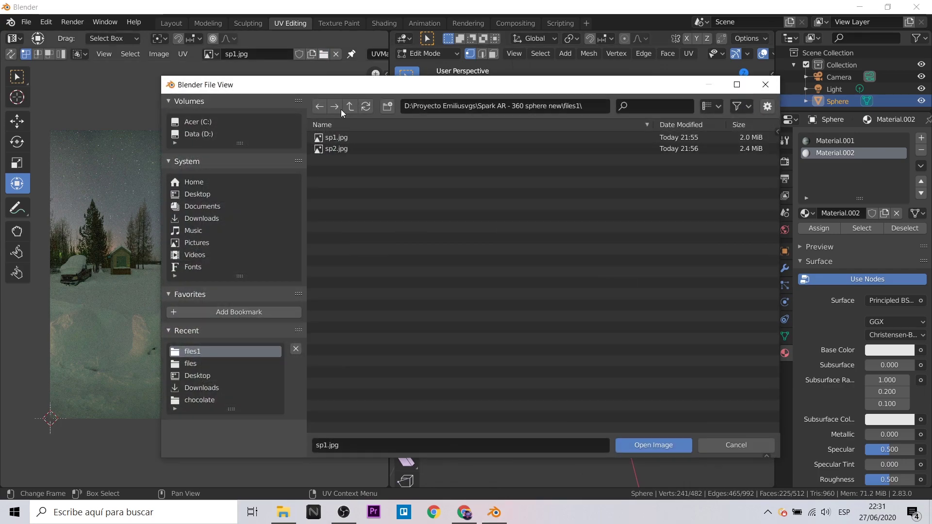
left_click(346, 148)
left_click(663, 446)
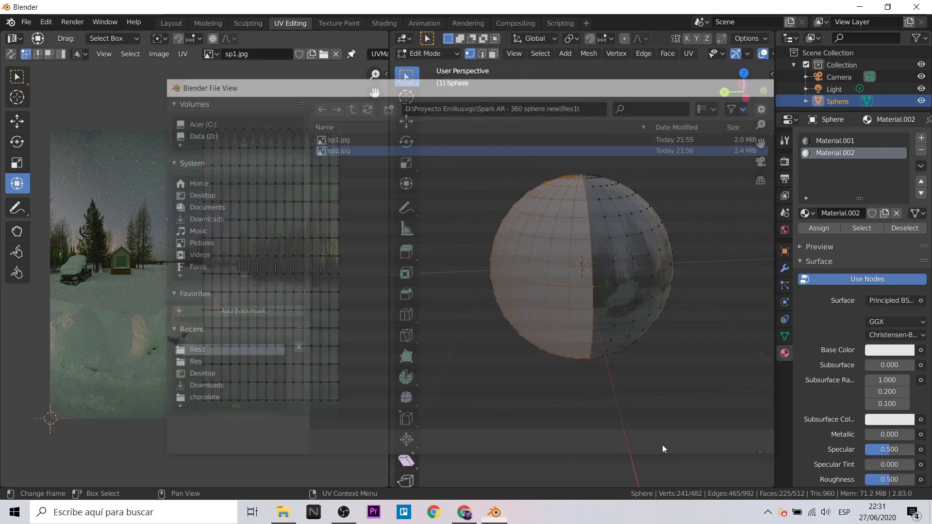
Select all UVs and stretch the island's left and bottom edges to the sp2.jpg borders
key("a")
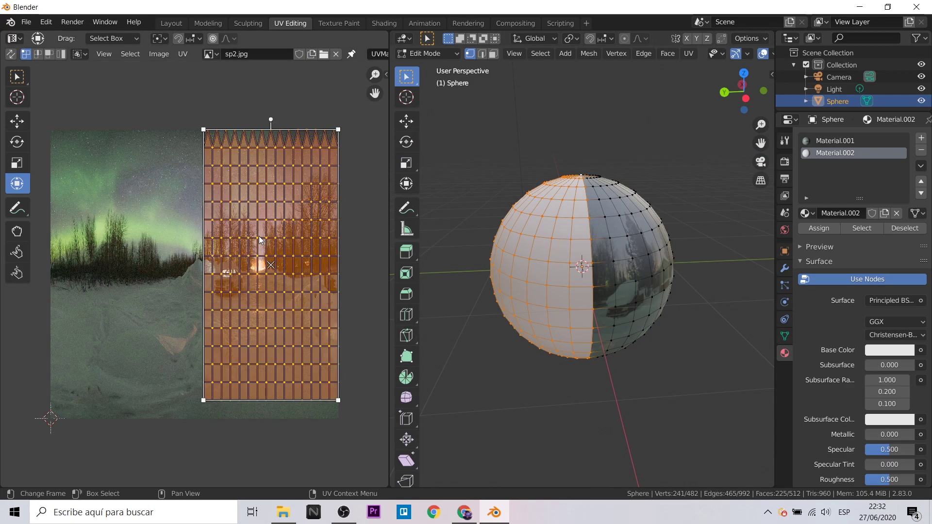
left_click_drag(203, 264, 47, 267)
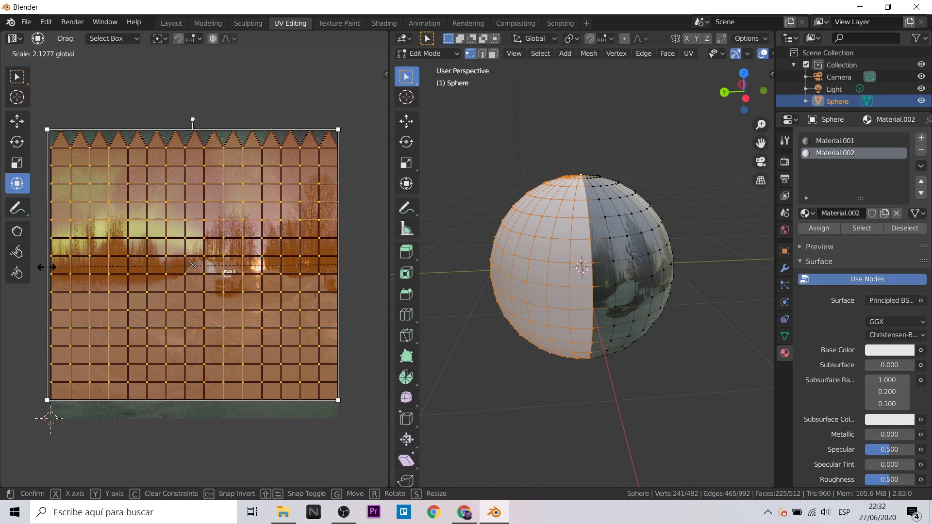
left_click_drag(47, 268, 51, 268)
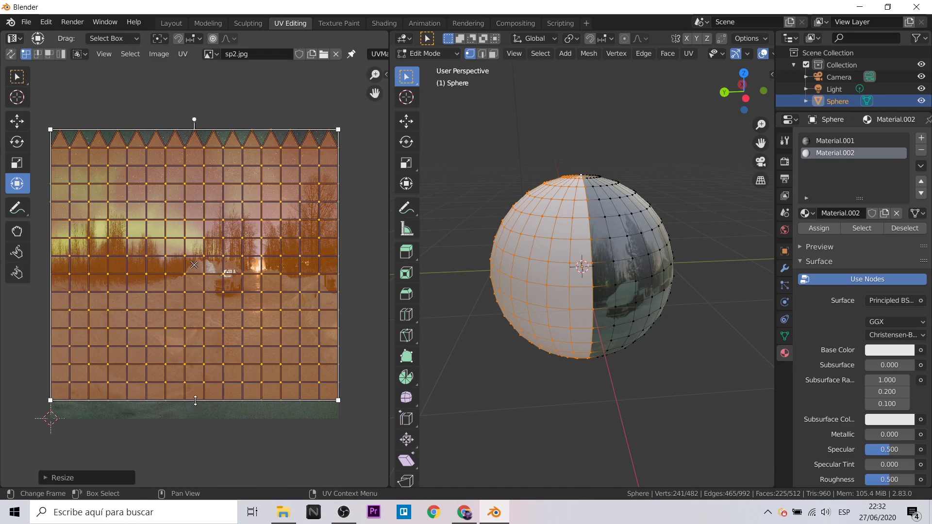
left_click_drag(195, 400, 195, 417)
mouse_move(416, 371)
middle_mouse_down()
mouse_move(611, 304)
mouse_move(553, 302)
middle_mouse_up()
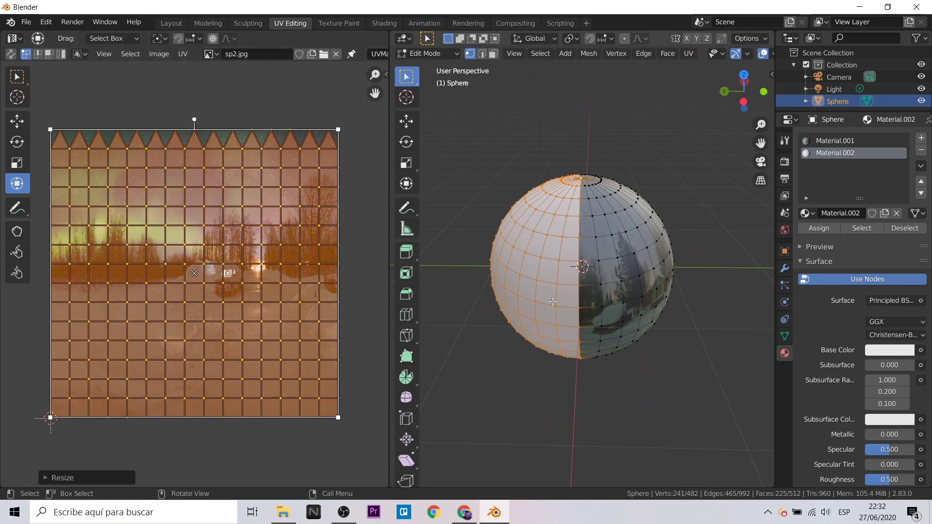
left_click(375, 23)
Add an Image Texture node wired from Color to Base Color and set it to sp2.jpg
mouse_move(357, 220)
middle_mouse_down()
mouse_move(266, 229)
mouse_move(302, 246)
middle_mouse_up()
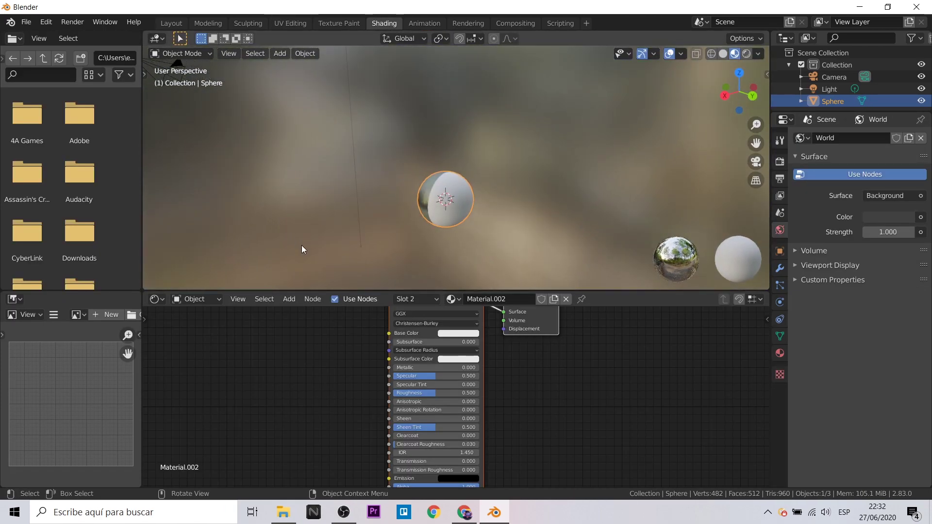
key("shift+a")
left_click(278, 312)
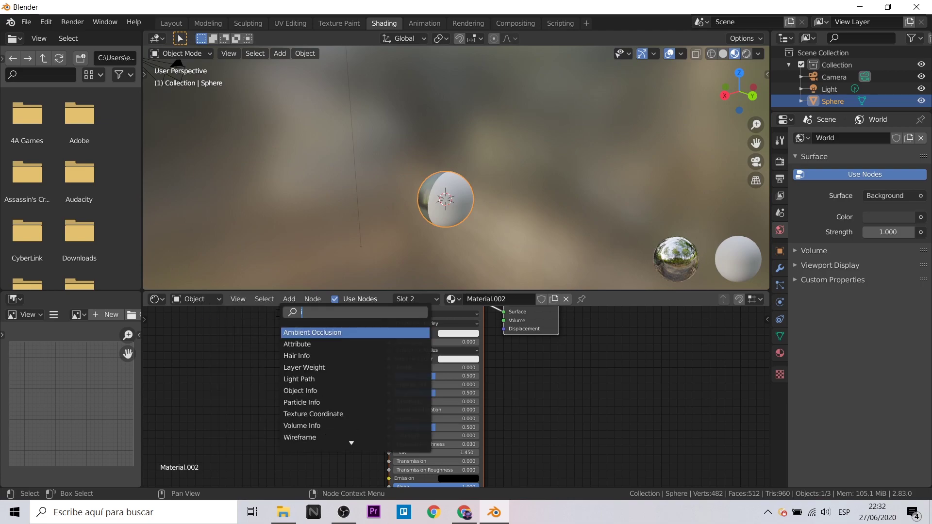
type("image")
key("Return")
left_click(283, 336)
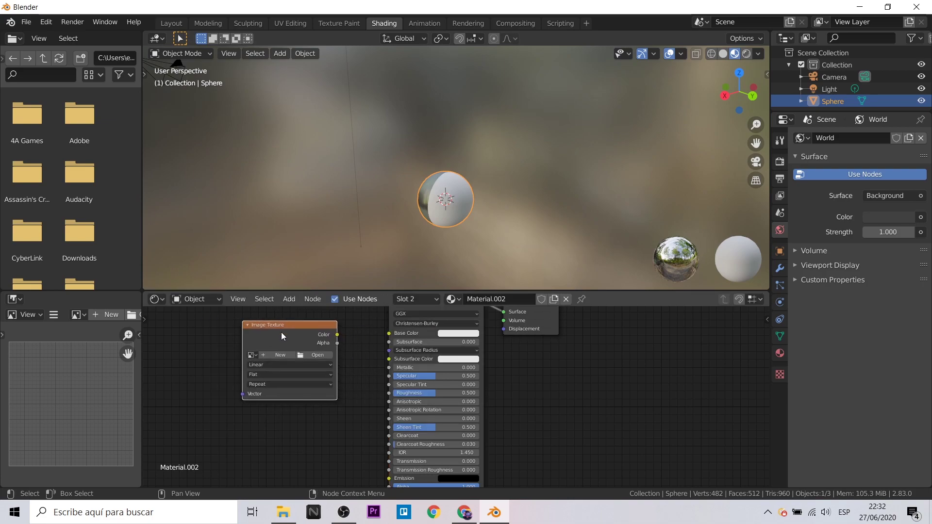
left_click_drag(338, 336, 389, 333)
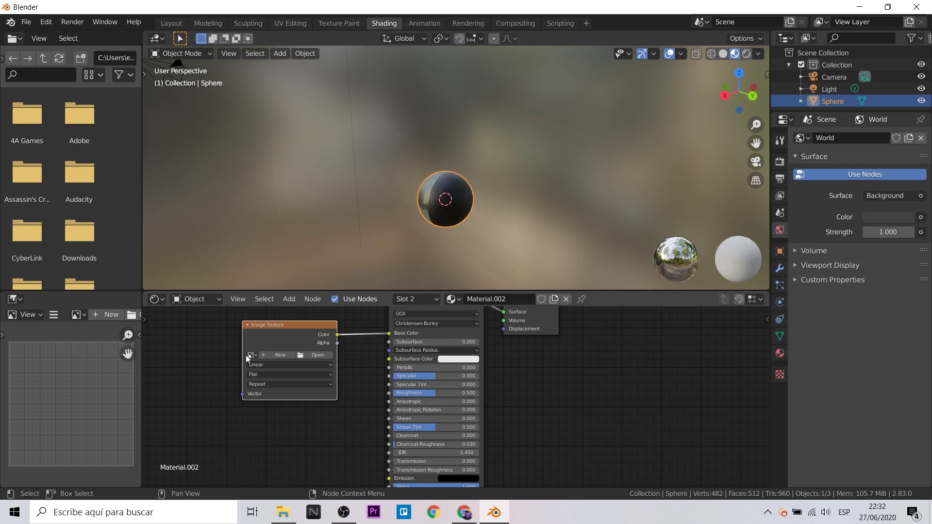
left_click(251, 355)
left_click(279, 383)
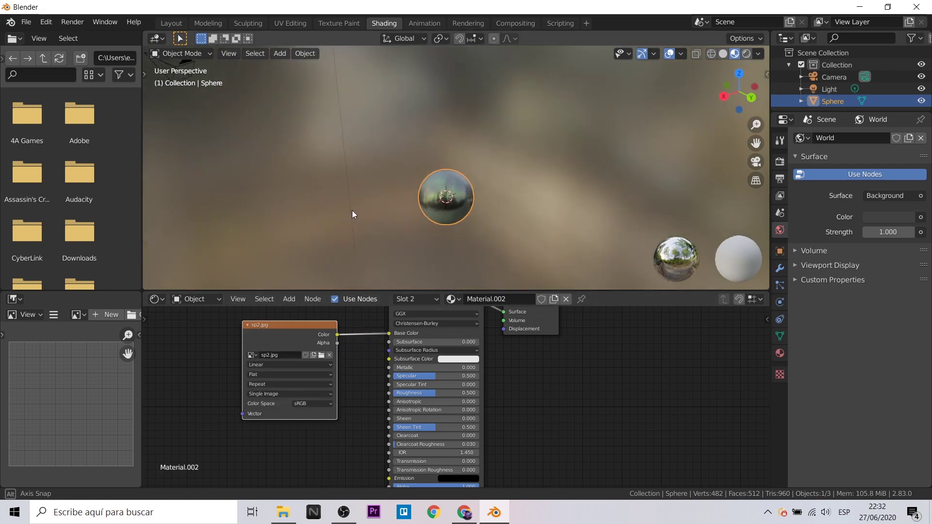
mouse_move(328, 217)
middle_mouse_down()
mouse_move(572, 225)
mouse_move(249, 271)
mouse_move(565, 267)
mouse_move(278, 222)
middle_mouse_up()
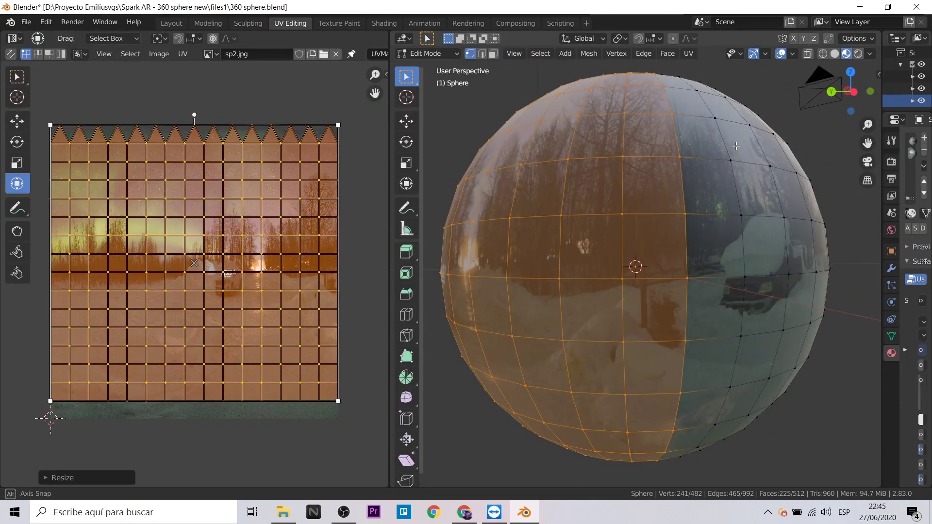
Orbit and zoom around the sphere to inspect the panorama texture and its seam
middle_click_drag(737, 145, 631, 156)
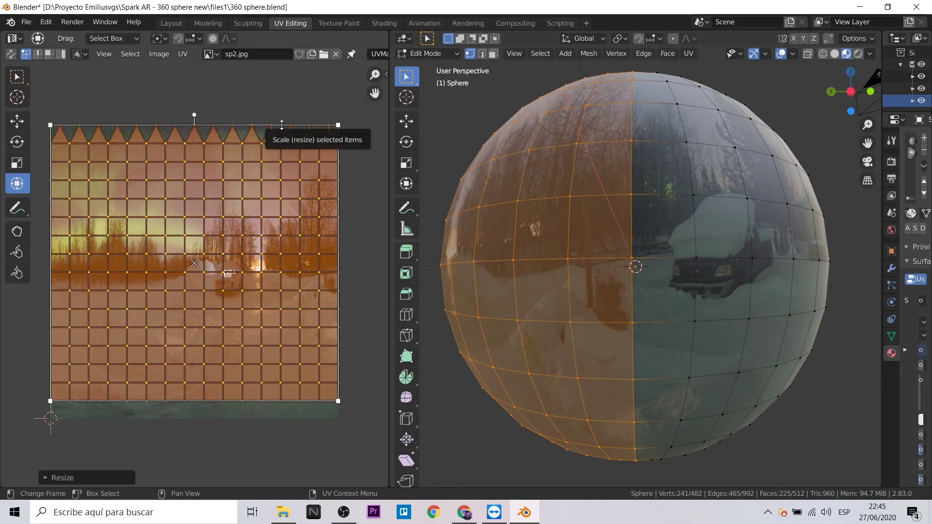
left_click_drag(286, 125, 286, 141)
left_click_drag(275, 402, 274, 403)
middle_click_drag(632, 340, 756, 443)
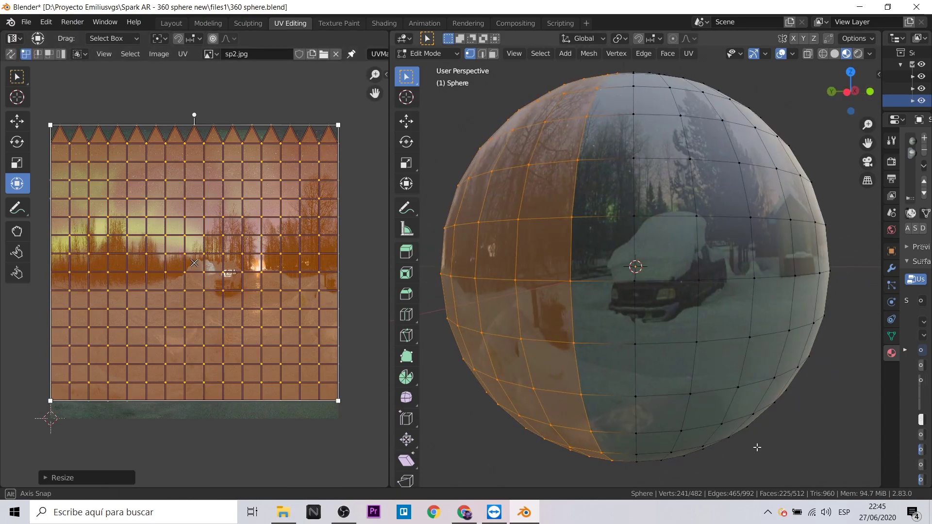
left_click(208, 23)
scroll(576, 292, "up", 3)
scroll(486, 340, "up", 3)
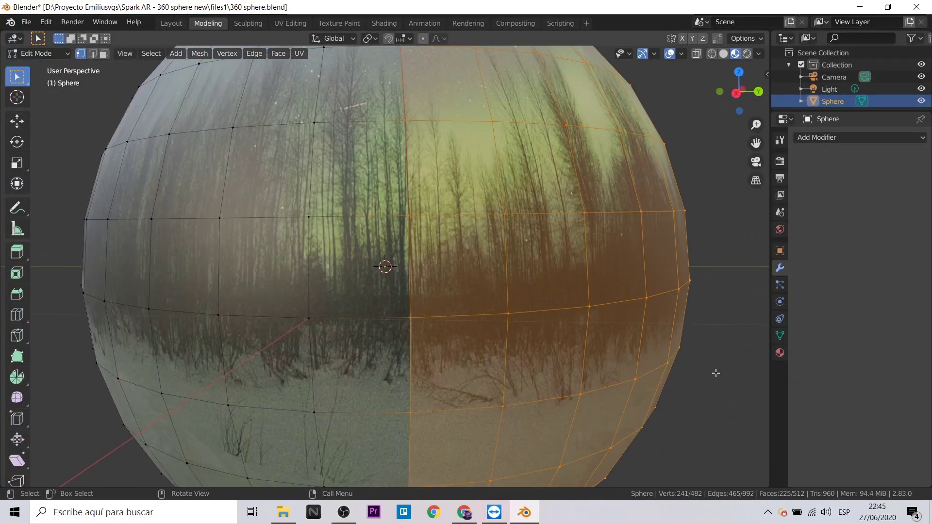
mouse_move(715, 374)
middle_mouse_down()
mouse_move(508, 370)
mouse_move(512, 408)
mouse_move(301, 382)
mouse_move(442, 322)
middle_mouse_up()
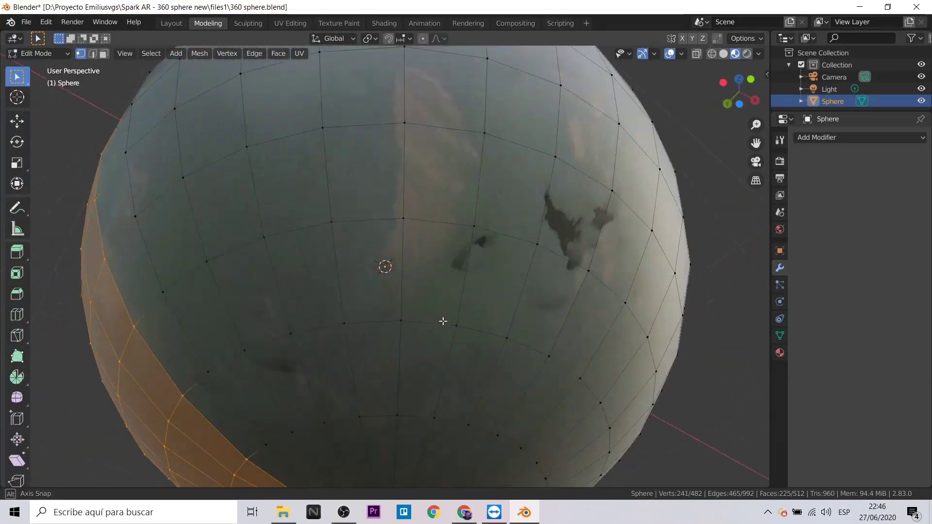
scroll(441, 322, "down", 5)
middle_click_drag(202, 235, 243, 194)
left_click(290, 22)
Save the project as 360 sphere.blend and export the sphere as an FBX
key("ctrl+s")
left_click(26, 22)
mouse_move(45, 197)
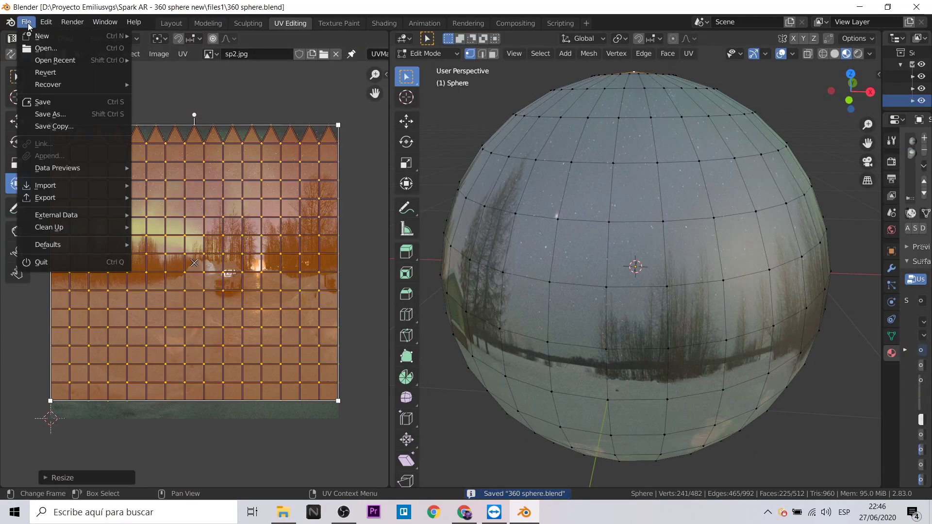
left_click(51, 114)
key("Escape")
left_click(26, 22)
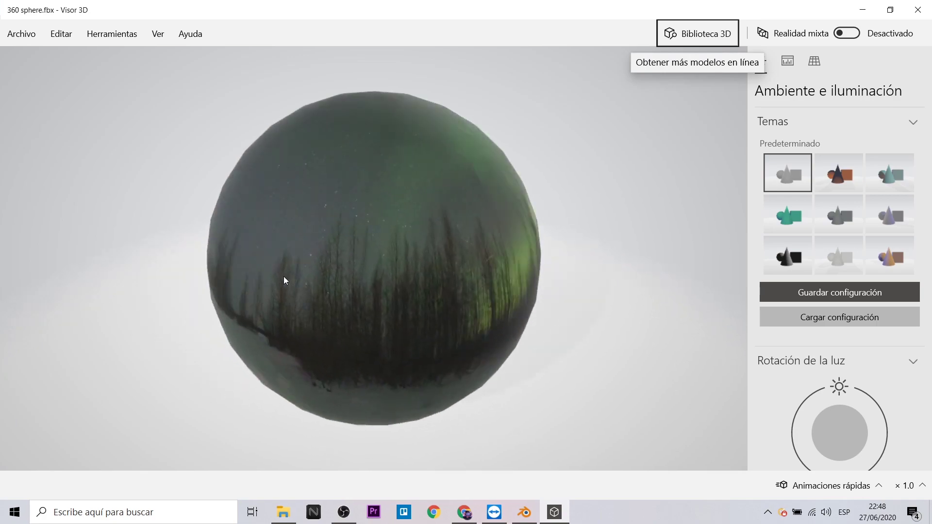
Check 360 sphere.fbx in the 3D preview, then import it into Spark AR's Assets
mouse_move(284, 275)
left_mouse_down()
mouse_move(369, 276)
mouse_move(452, 259)
mouse_move(354, 284)
left_mouse_up()
scroll(380, 252, "up", 3)
mouse_move(380, 254)
left_mouse_down()
mouse_move(476, 238)
mouse_move(466, 204)
mouse_move(465, 247)
mouse_move(424, 303)
mouse_move(479, 316)
left_mouse_up()
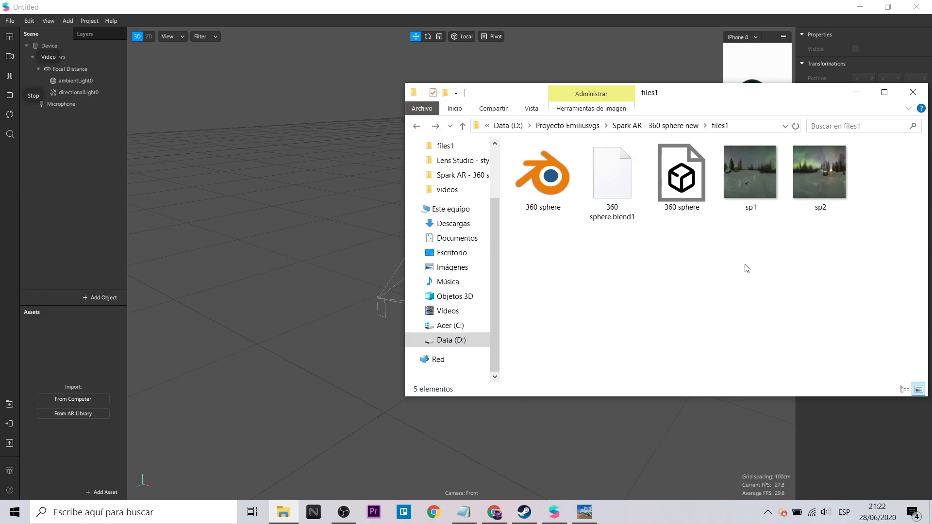
left_click_drag(682, 177, 104, 374)
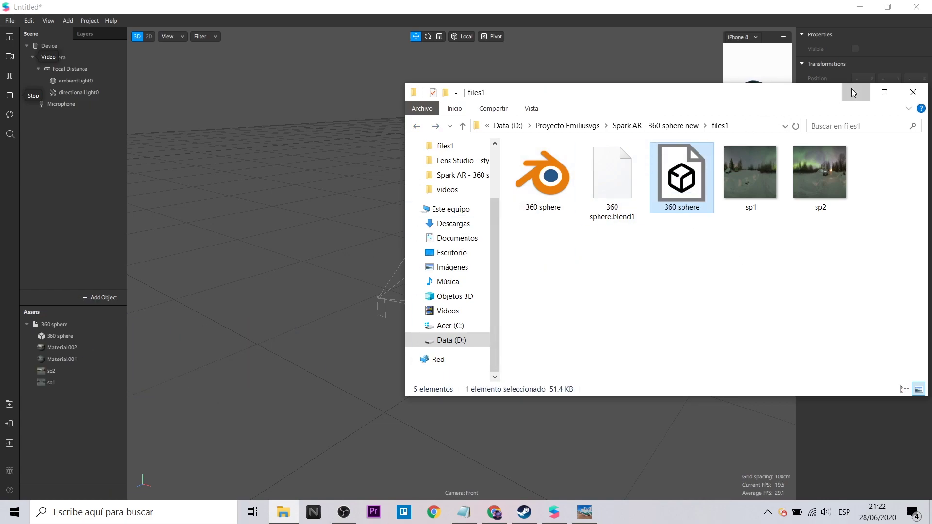
Place the 360 sphere asset as a top-level scene item and expand it to its Sphere mesh
left_click(213, 239)
left_click(54, 324)
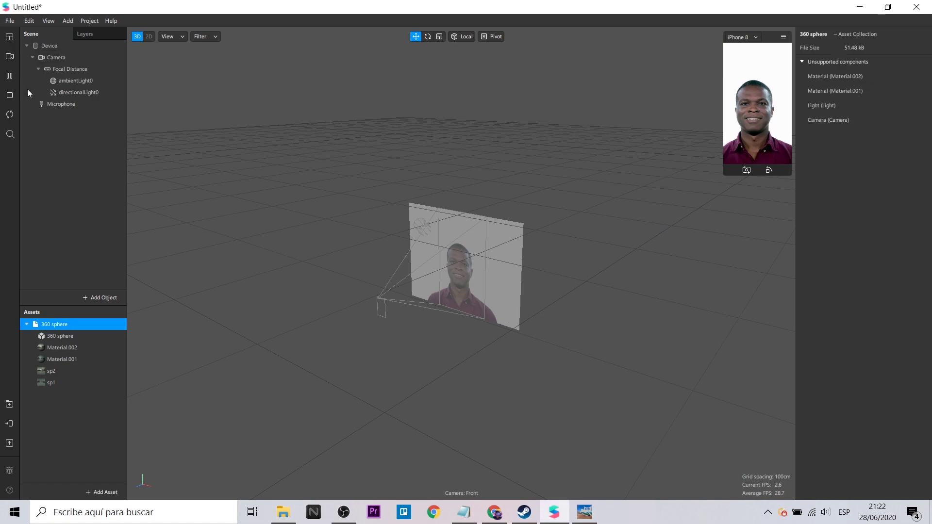
left_click_drag(43, 325, 54, 234)
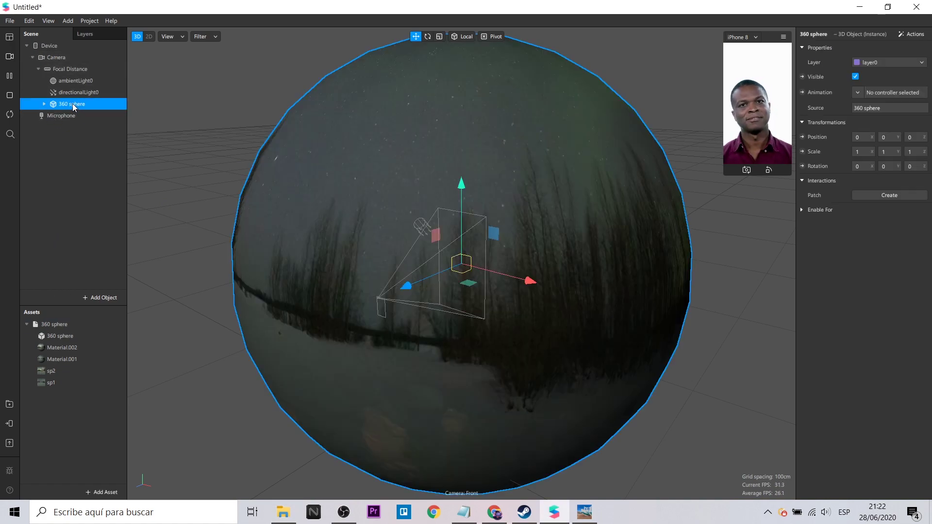
left_click_drag(68, 135, 69, 135)
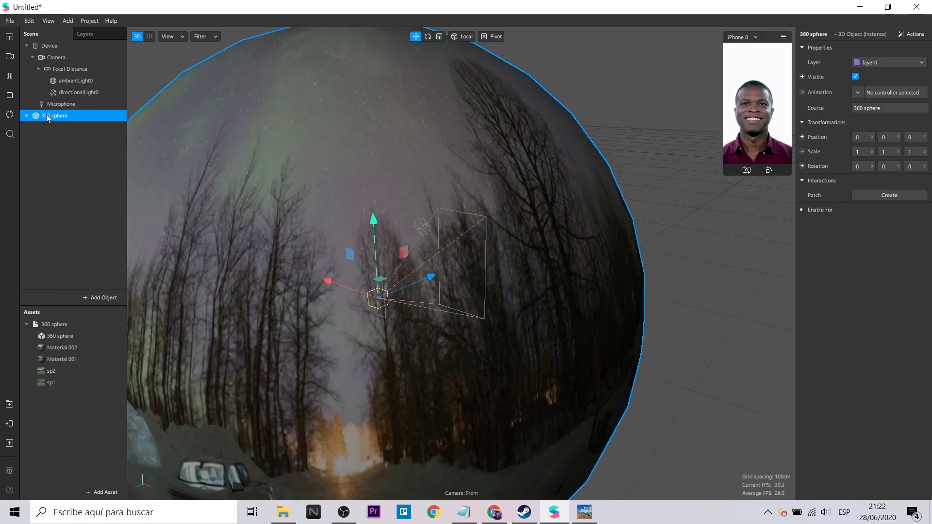
left_click(27, 115)
left_click(51, 150)
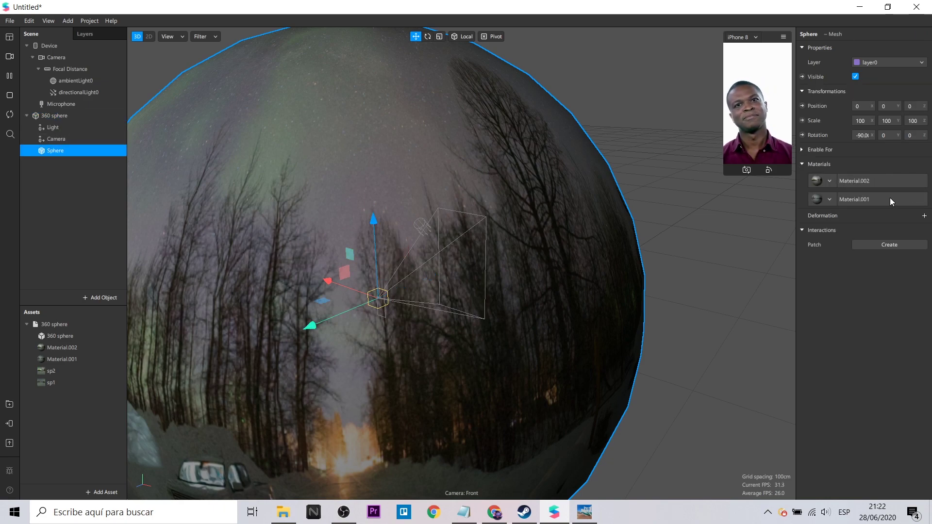
Set Material.002 to Flat shading, white #ffffff diffuse colour, and Front cull mode
left_click(68, 347)
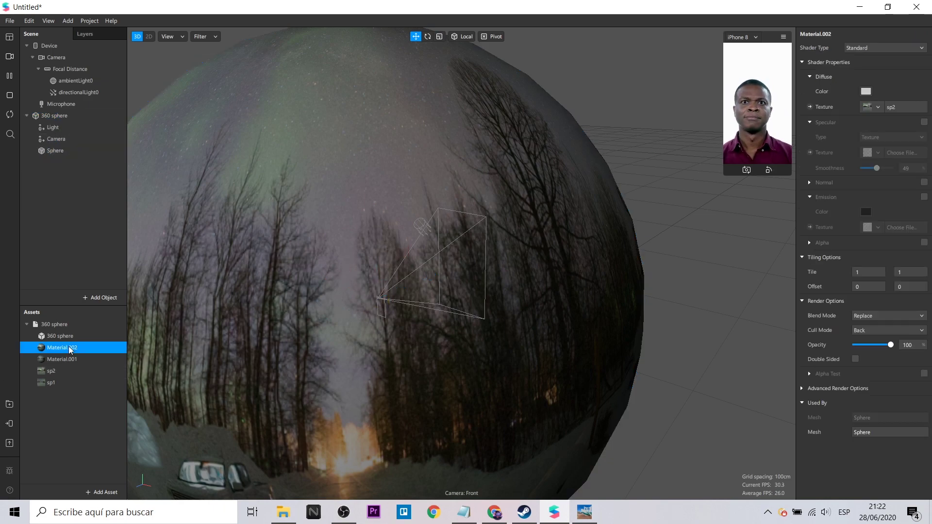
left_click(878, 48)
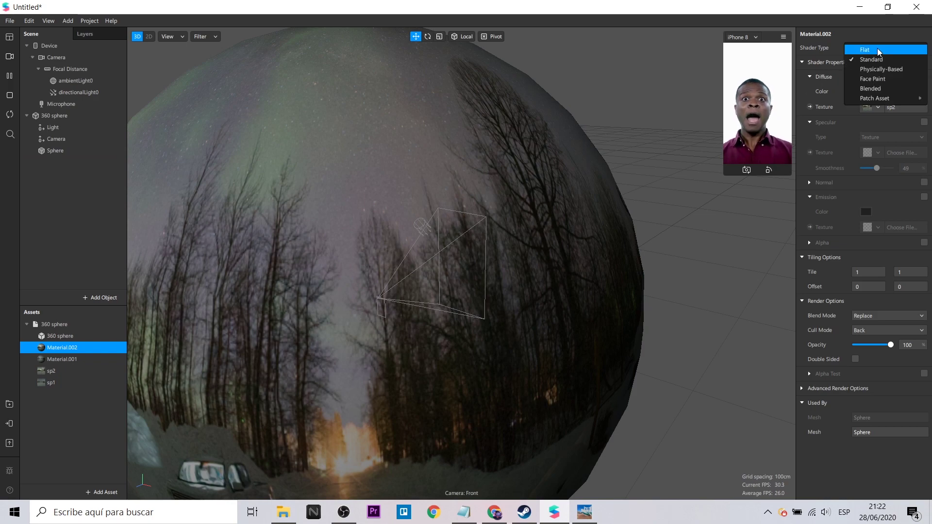
left_click(878, 48)
left_click(869, 91)
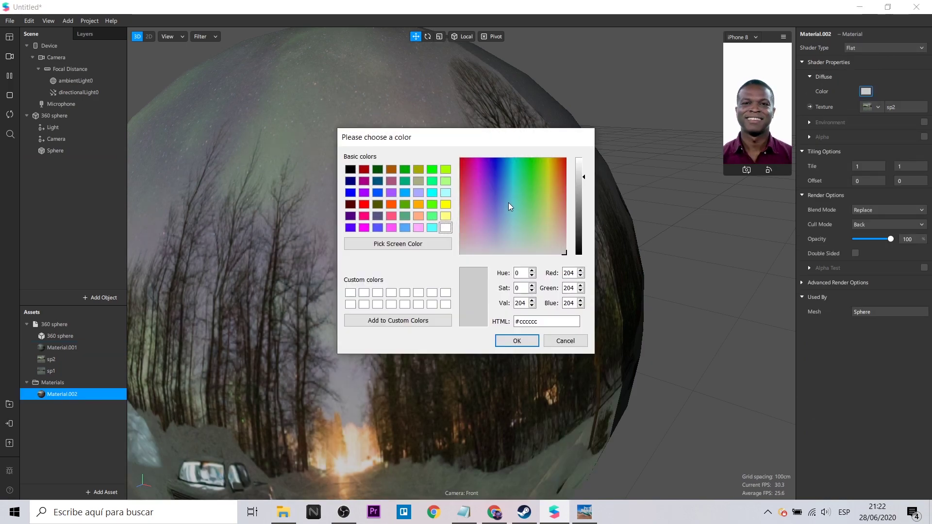
left_click(447, 231)
left_click(504, 343)
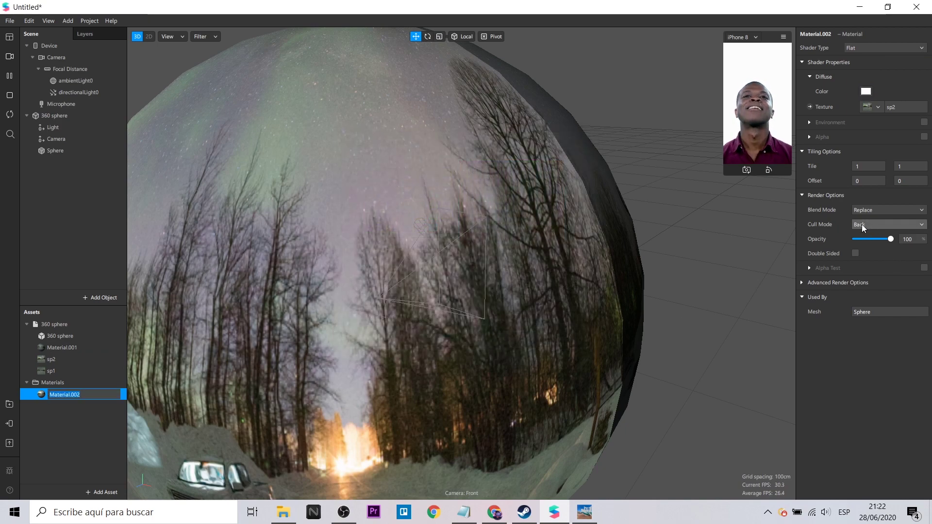
left_click(877, 225)
left_click(880, 225)
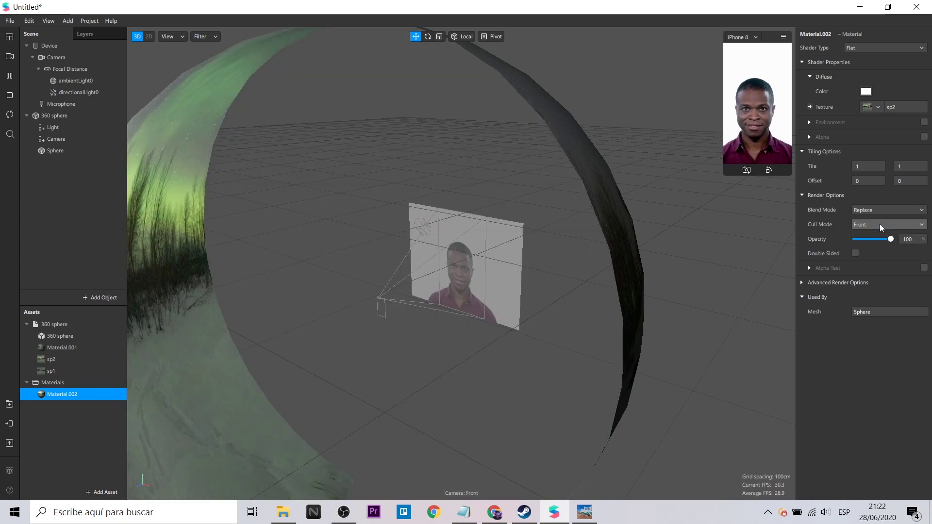
Give Material.001 the same Flat shading with front faces culled
left_click(62, 347)
left_click_drag(62, 348, 52, 383)
left_click(884, 48)
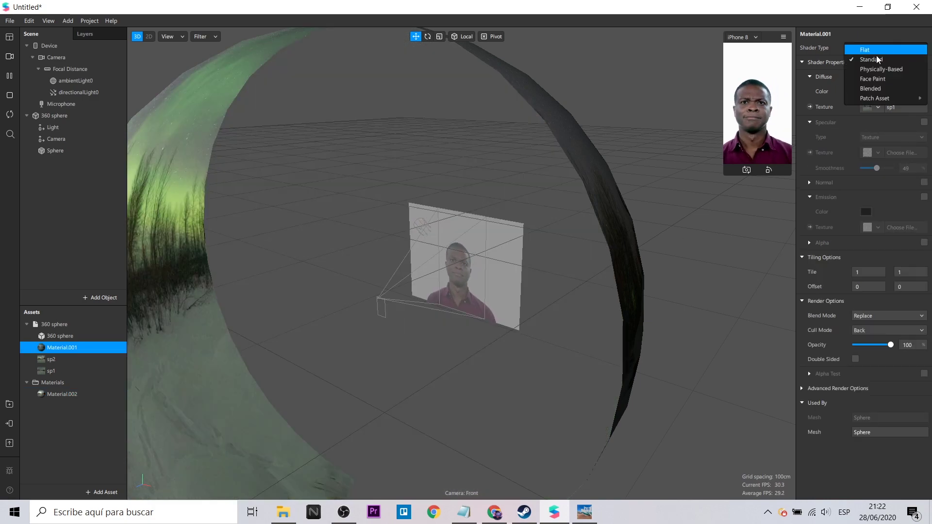
left_click(866, 92)
left_click(516, 340)
left_click(880, 226)
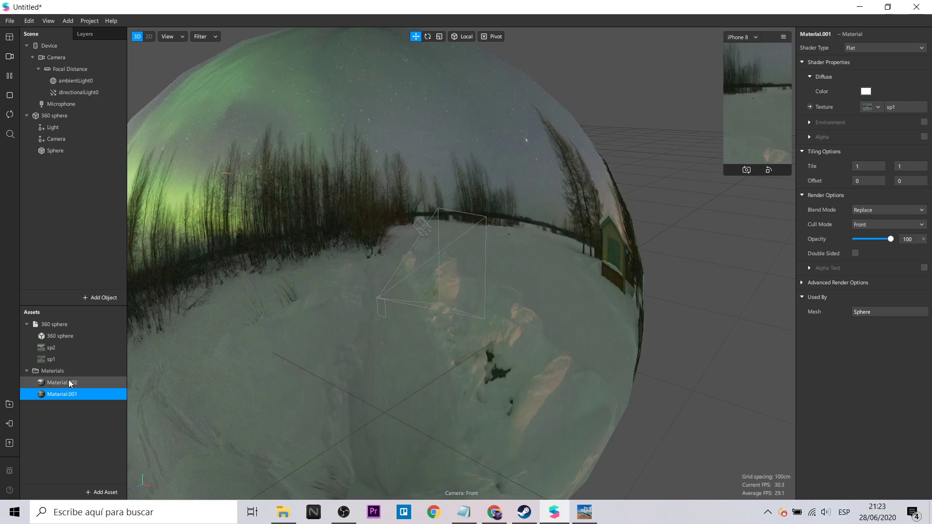
Add cameraTexture0 extraction and a person segmentation mask to the Camera
left_click(60, 57)
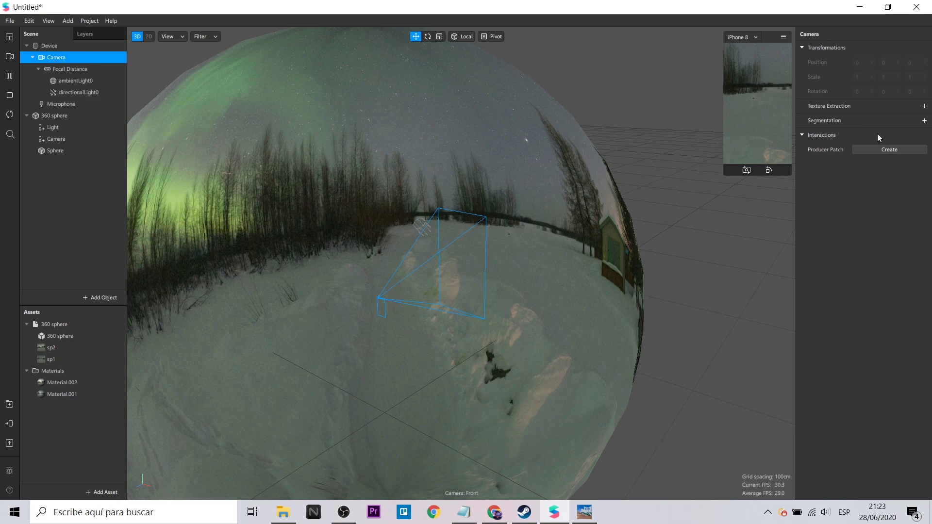
left_click(925, 106)
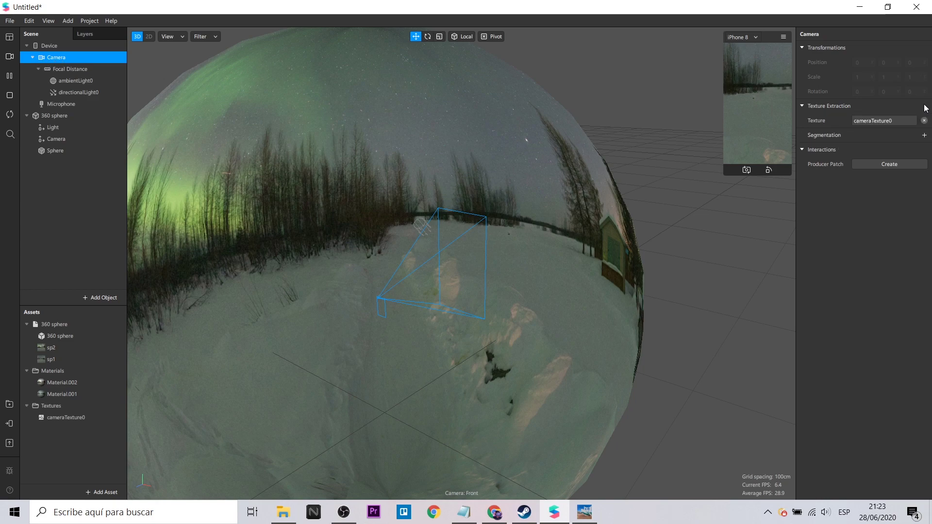
left_click(924, 136)
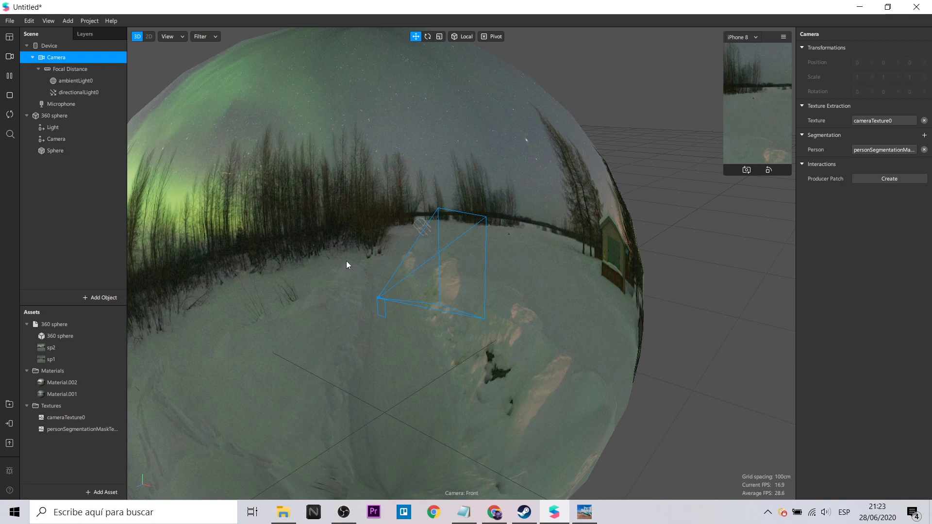
Add canvas0 under the Camera with rectangle0 inside it
right_click(93, 60)
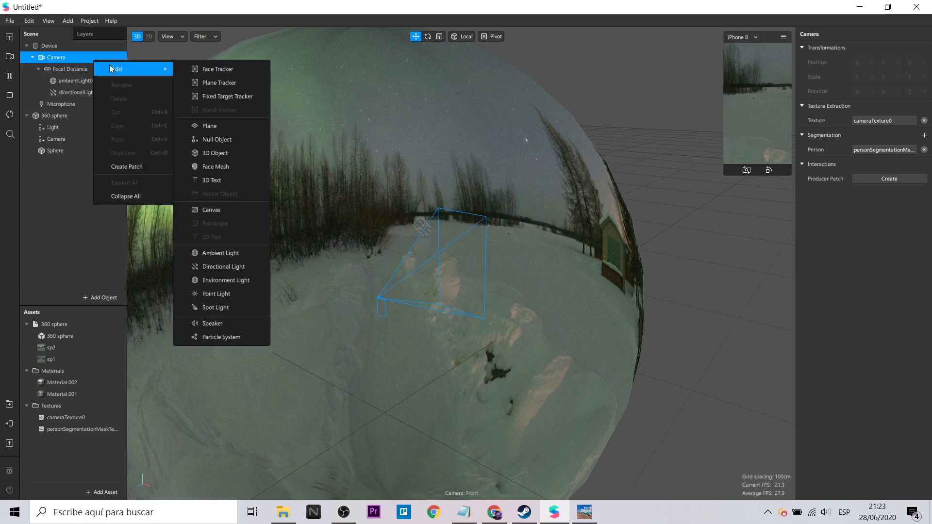
left_click(230, 171)
right_click(80, 103)
mouse_move(117, 68)
left_click(216, 266)
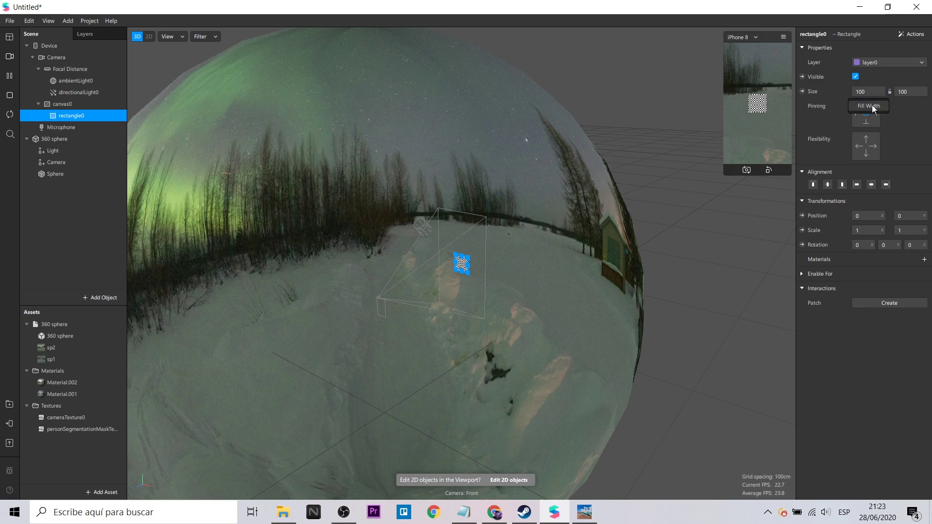
Make rectangle0 Fill Width and Fill Height and give it a new material
left_click(872, 105)
left_click(906, 93)
left_click(907, 107)
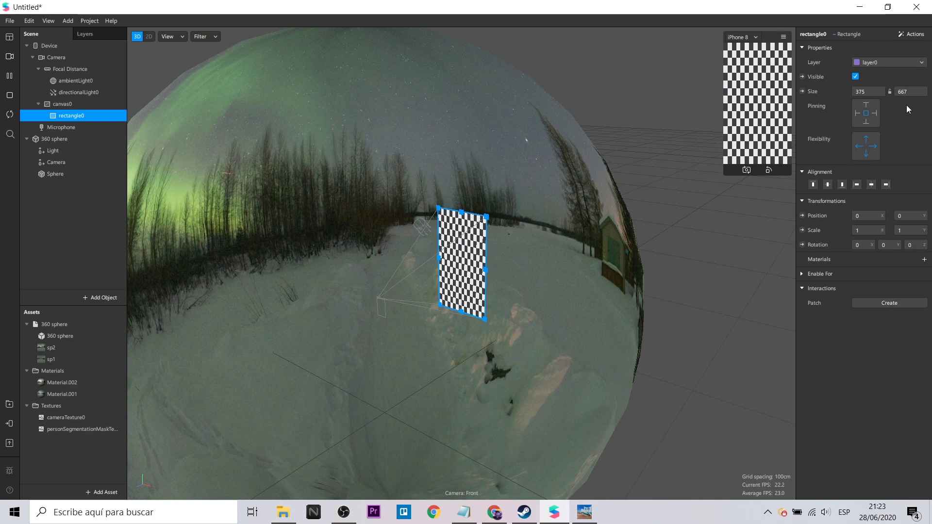
left_click(924, 260)
left_click(906, 307)
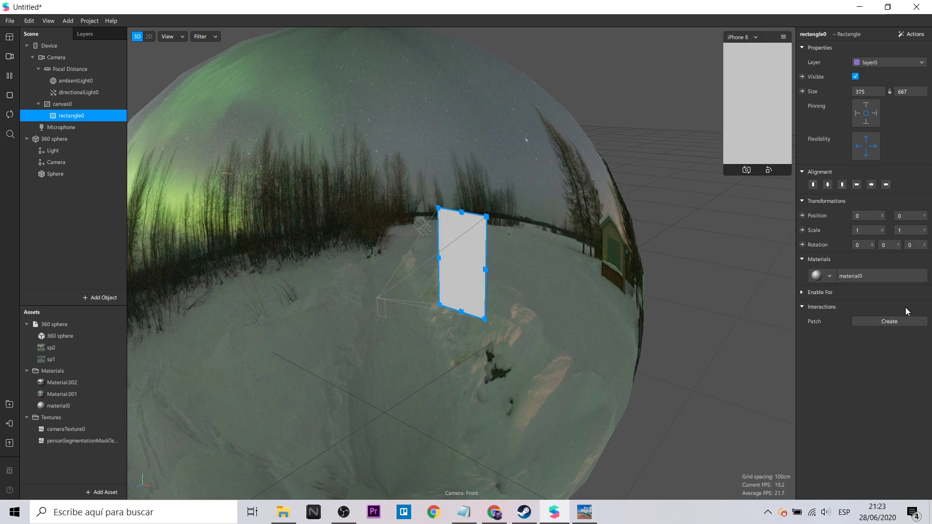
Set material0 to Flat shading with cameraTexture0 as its diffuse texture
left_click(74, 407)
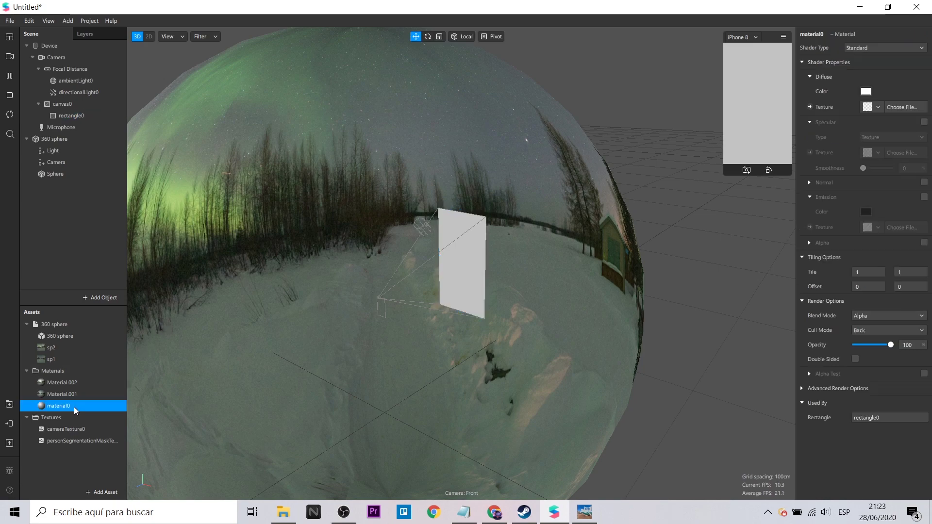
left_click(869, 49)
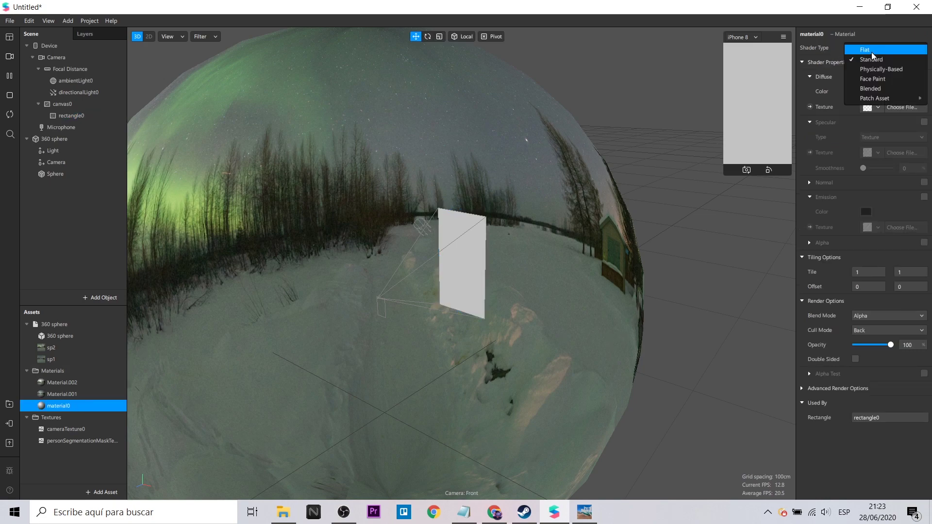
left_click(875, 50)
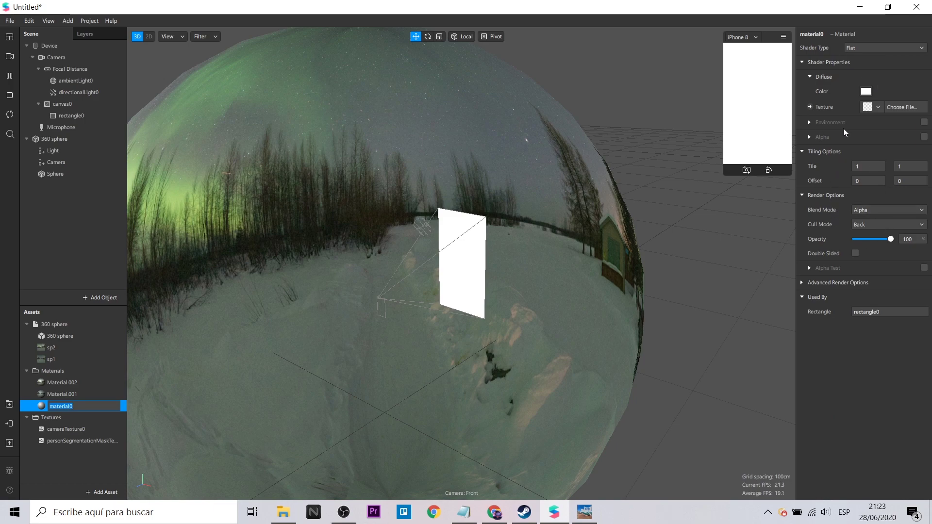
left_click(878, 107)
left_click(869, 150)
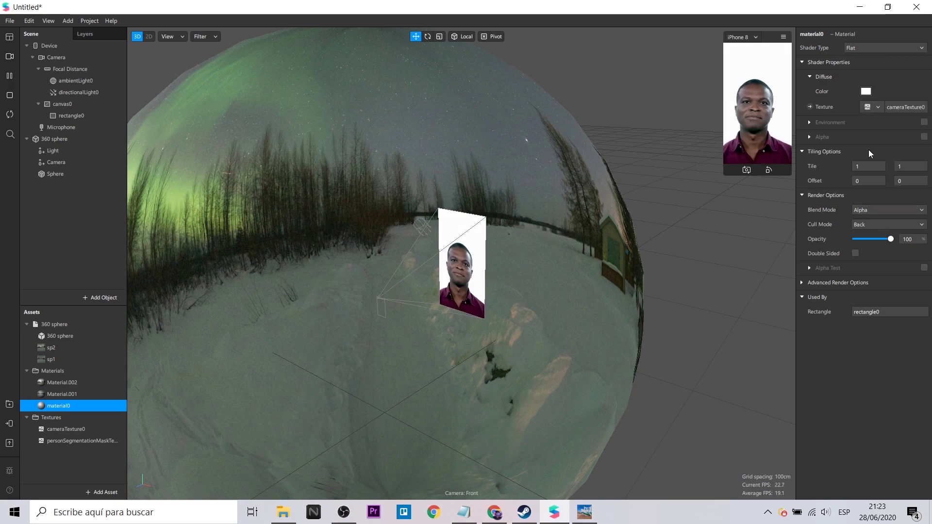
Enable alpha from personSegmentationMaskTexture and Alpha Test with cutoff 21 on material0
left_click(809, 137)
left_click(924, 136)
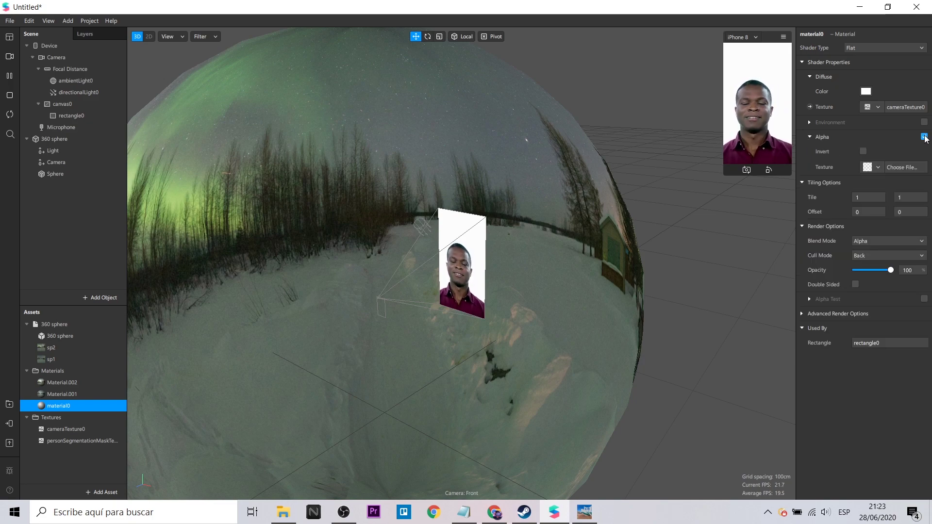
left_click(878, 167)
left_click(884, 222)
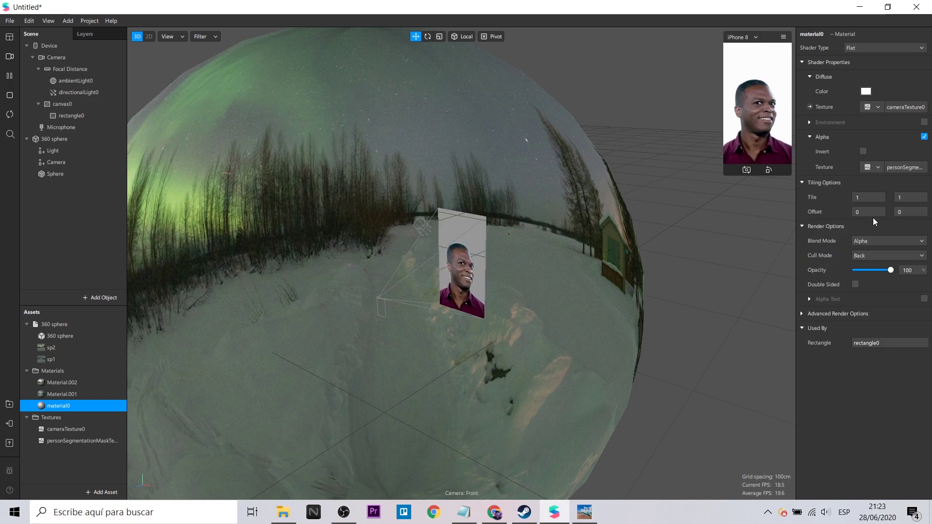
left_click(810, 298)
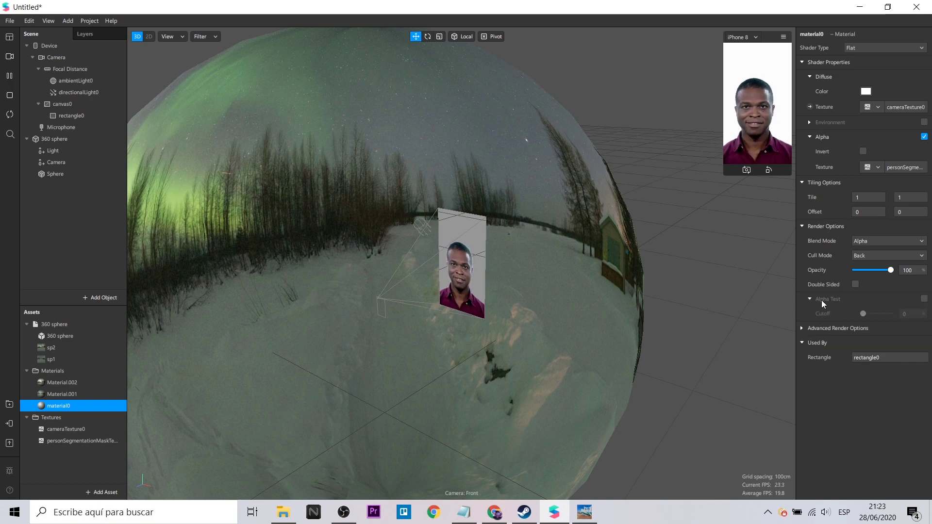
left_click(924, 299)
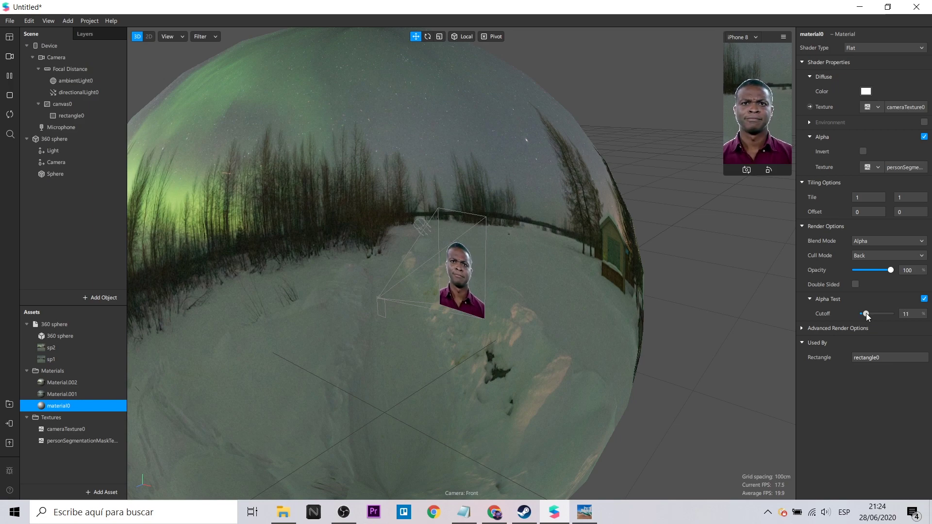
left_click_drag(868, 317, 869, 317)
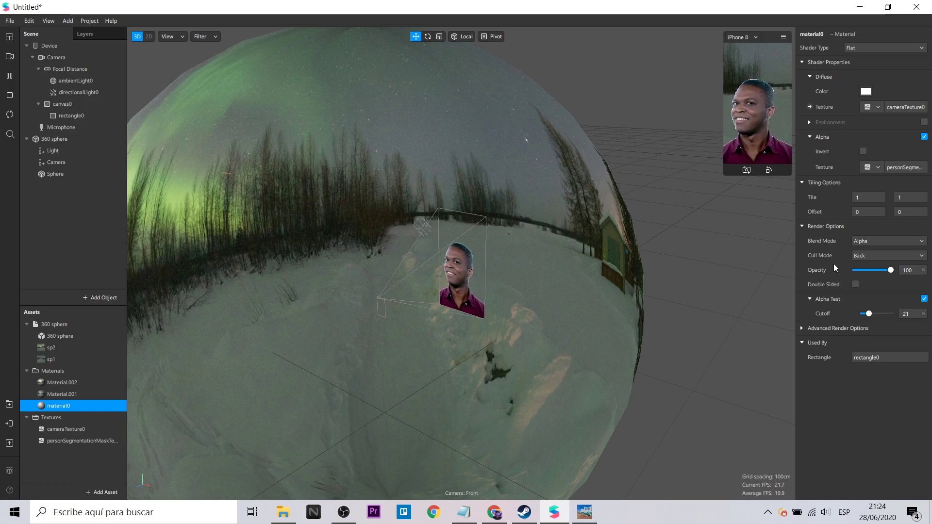
Enlarge the device preview and show the options for testing the effect on a device
left_click_drag(727, 176, 675, 261)
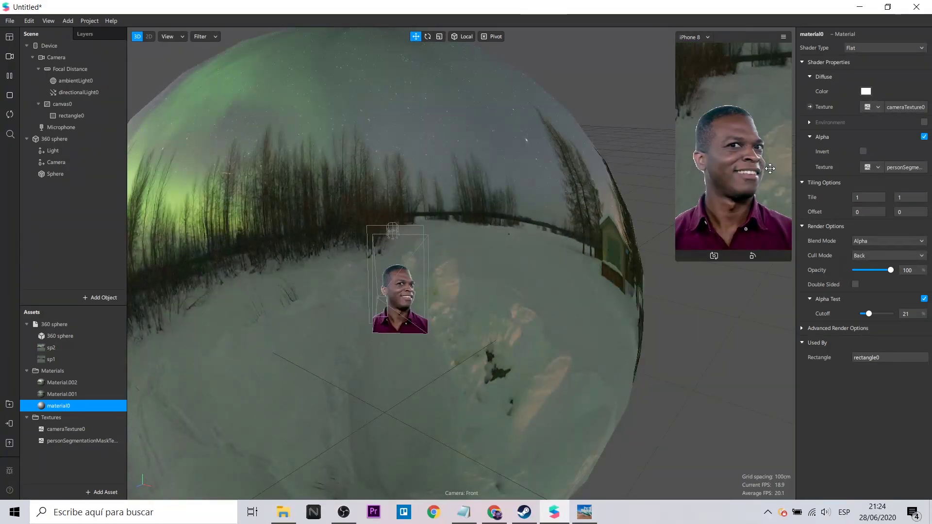
left_click(9, 404)
left_click(10, 424)
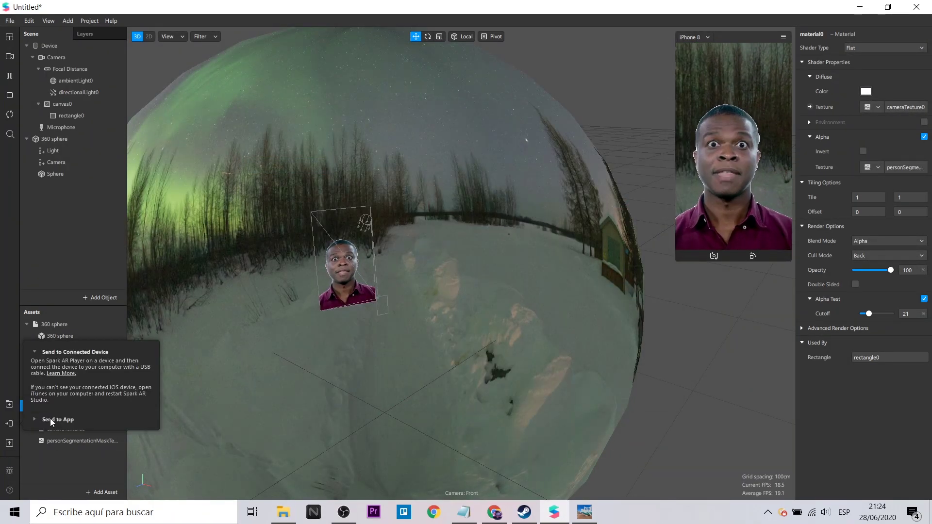
left_click(149, 419)
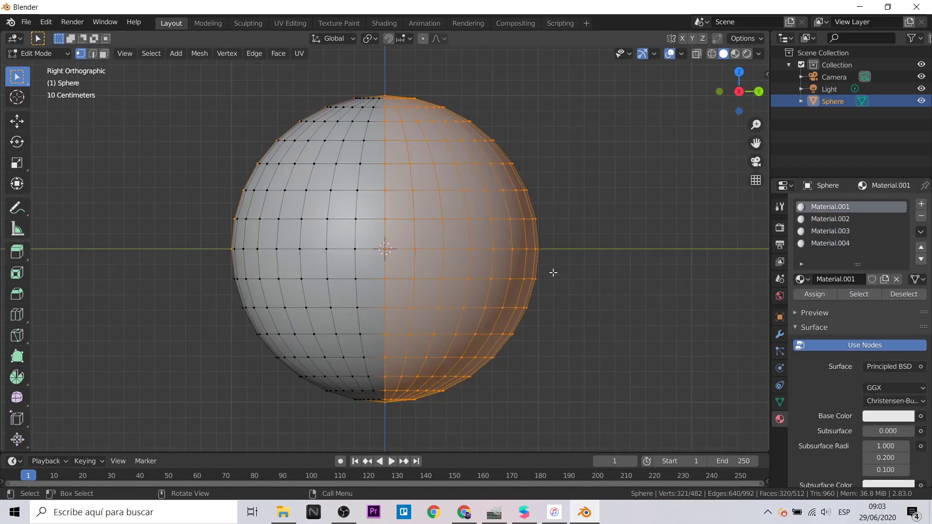
Orbit the sphere, then snap to an orthographic side view with numpad 3
middle_click_drag(553, 272, 594, 300)
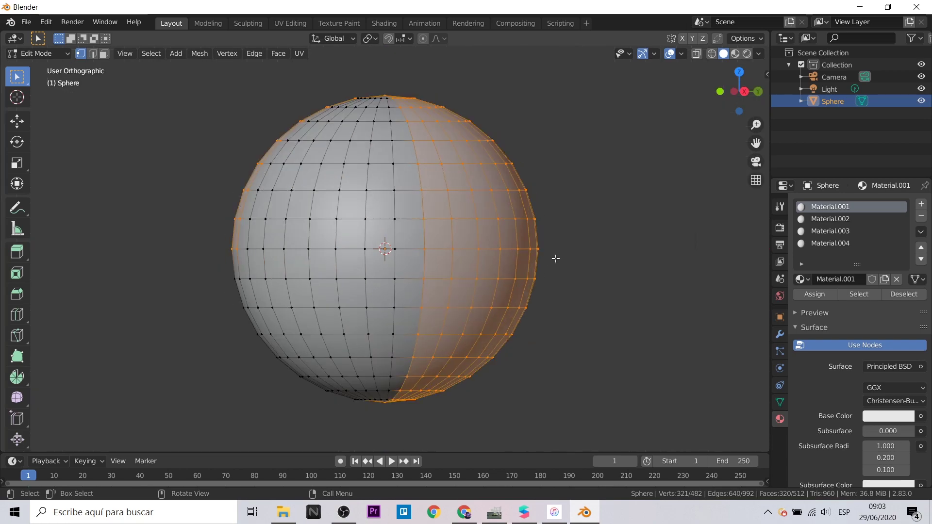
key("KP_3")
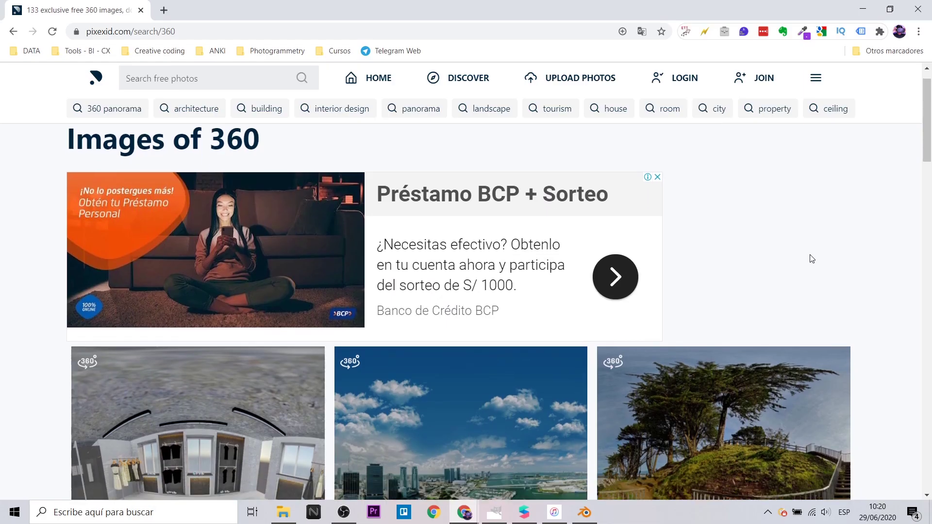
Find the Miami 360 panorama in pixexid's results, preview it, and download it
scroll(810, 260, "down", 4)
scroll(811, 260, "down", 4)
scroll(811, 260, "down", 1)
scroll(811, 260, "down", 3)
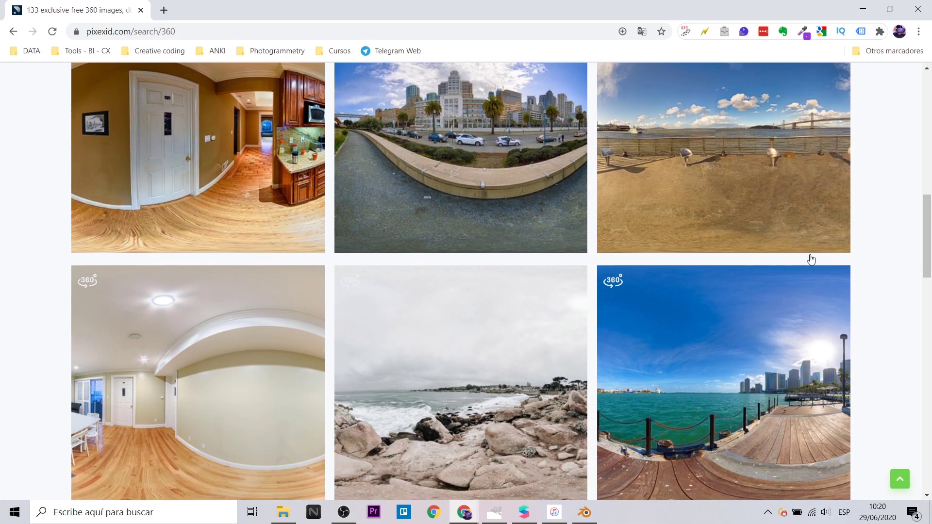
scroll(811, 259, "down", 3)
left_click(758, 179)
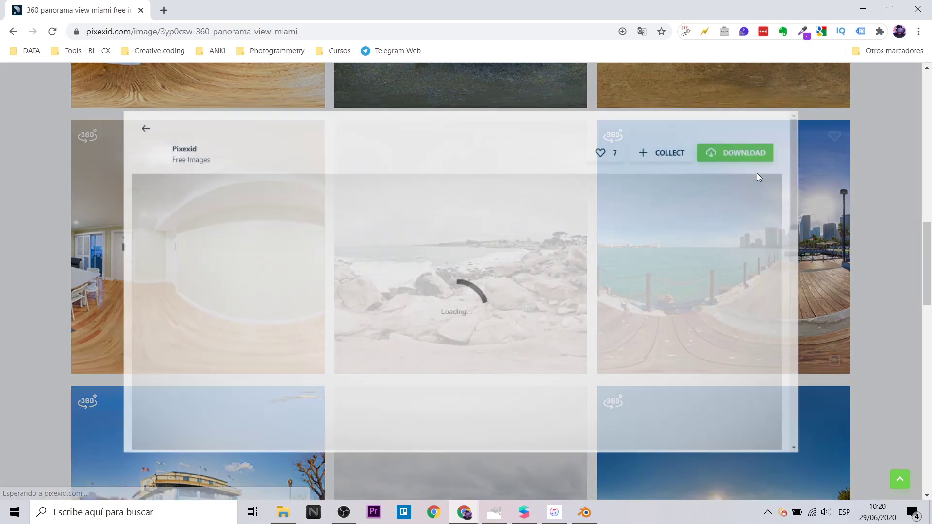
left_click_drag(679, 301, 927, 303)
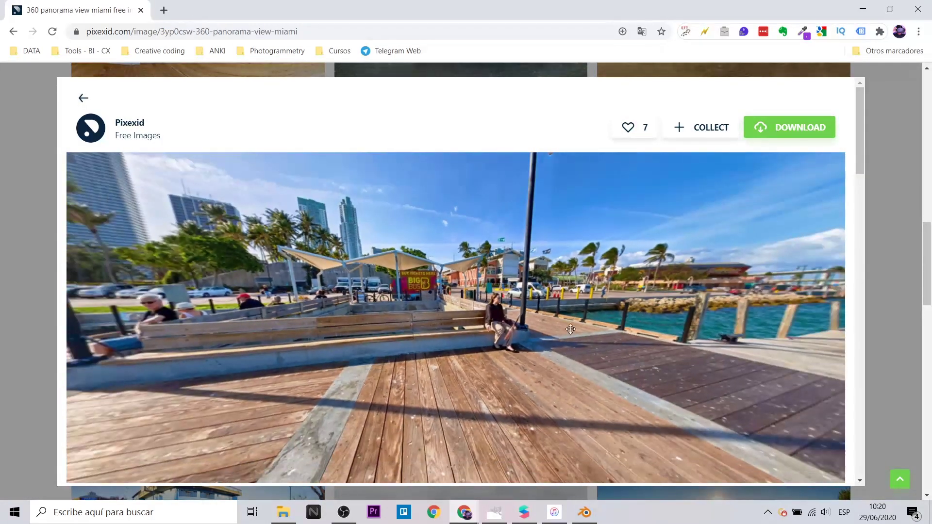
scroll(858, 252, "down", 4)
scroll(859, 252, "up", 4)
left_click(789, 132)
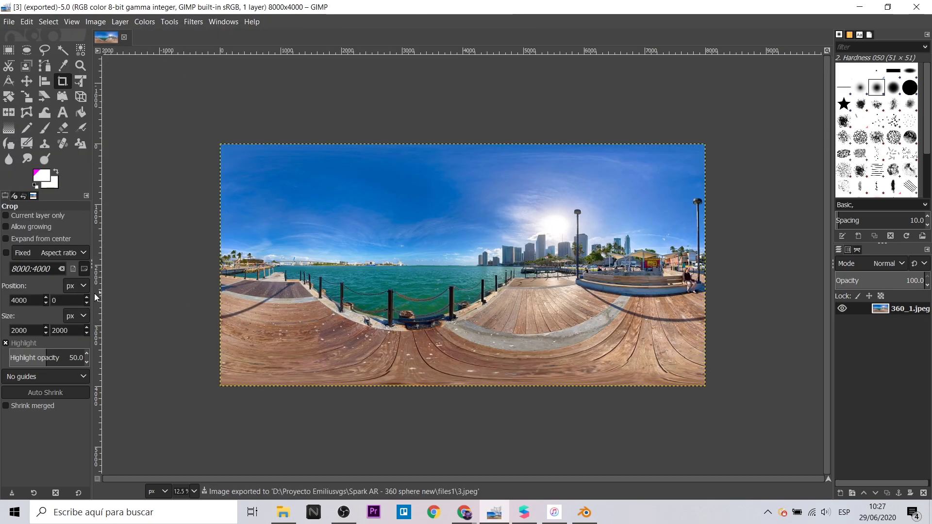
Drag a crop region on the panorama's right side and set its X position to 6000
left_click_drag(611, 144, 865, 306)
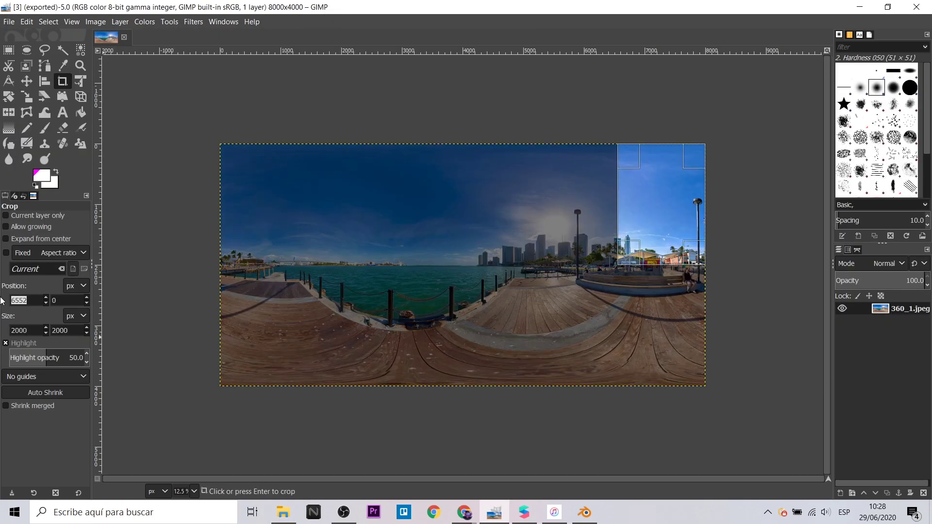
type("6000")
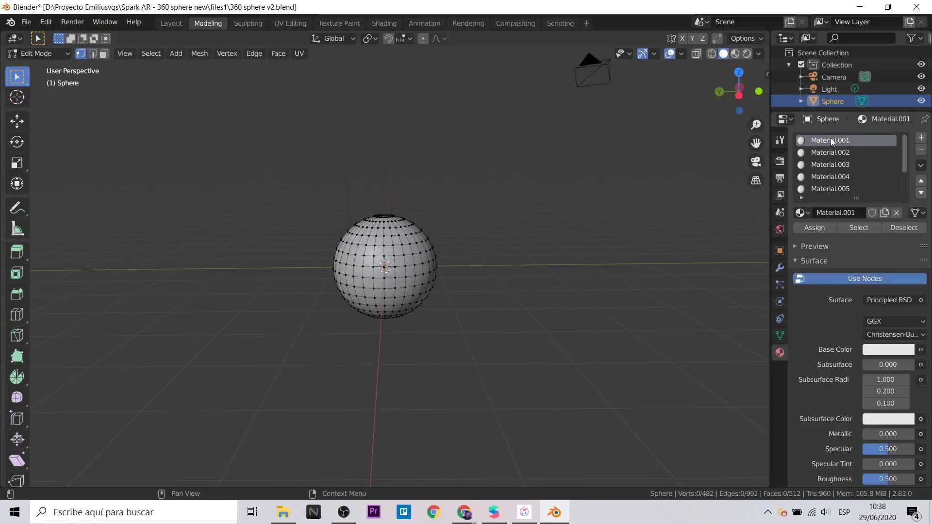
Select the sphere faces that use Material.001
middle_click_drag(757, 228, 649, 343)
left_click(849, 227)
middle_click_drag(631, 291, 343, 375)
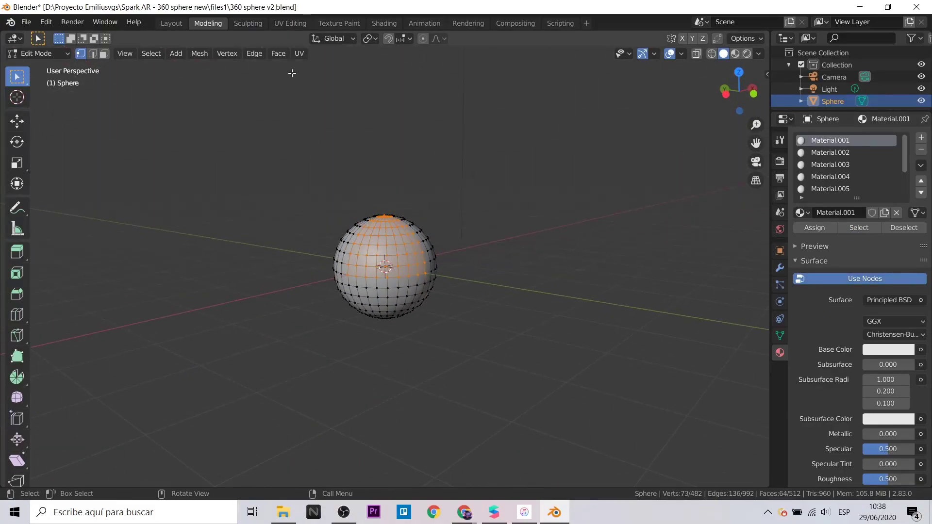
In UV Editing, load 1.jpeg behind the UV layout and stretch the island upward to cover it
left_click(290, 23)
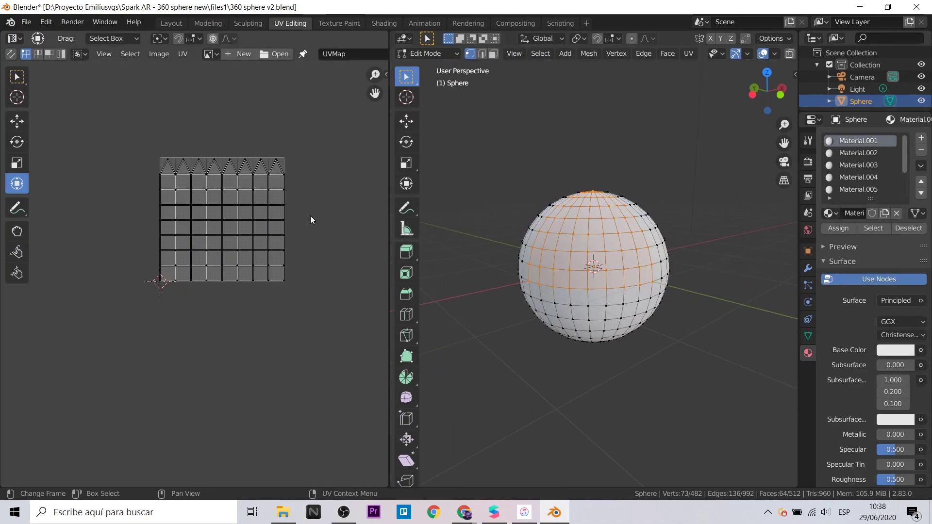
left_click(275, 54)
left_click(645, 441)
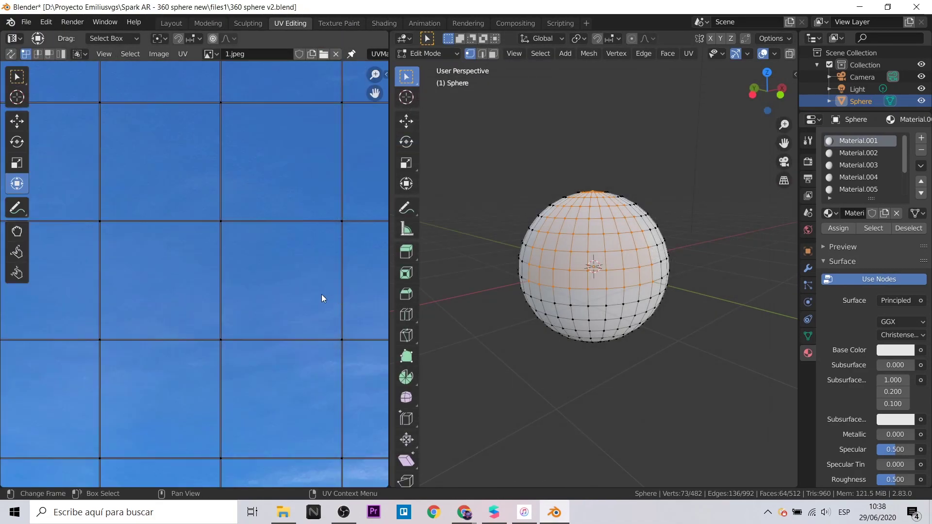
scroll(175, 270, "down", 5)
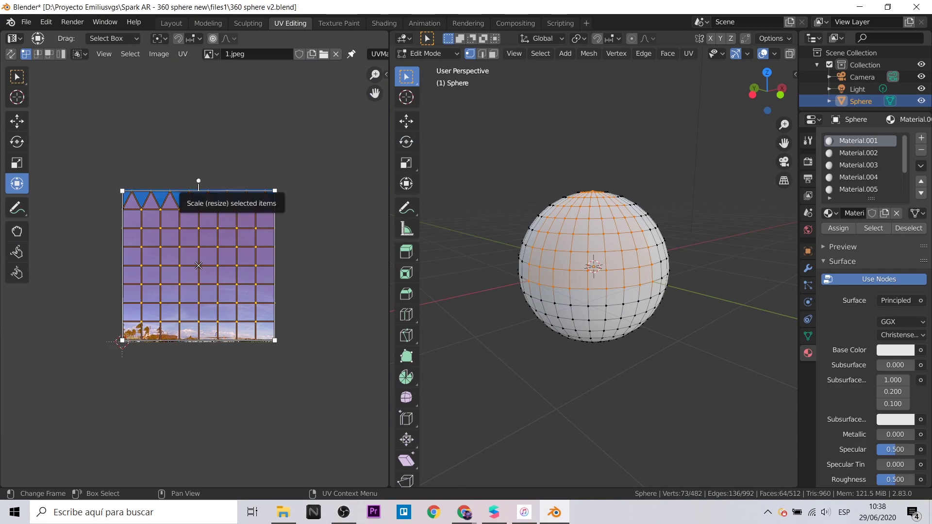
left_click_drag(199, 181, 197, 180)
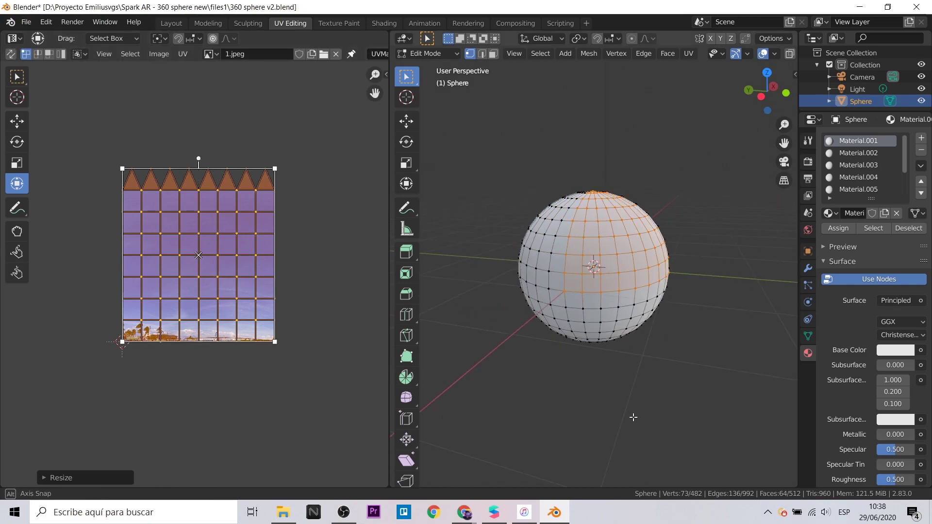
left_click(16, 39)
In the Shader Editor, add an Image Texture using 1.jpeg linked to Base Color
left_click(34, 120)
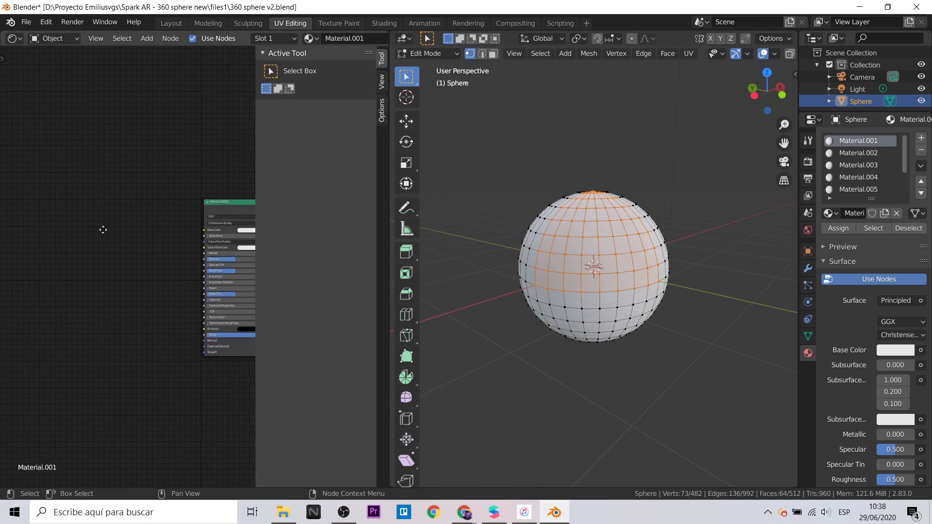
key("shift+a")
left_click(92, 246)
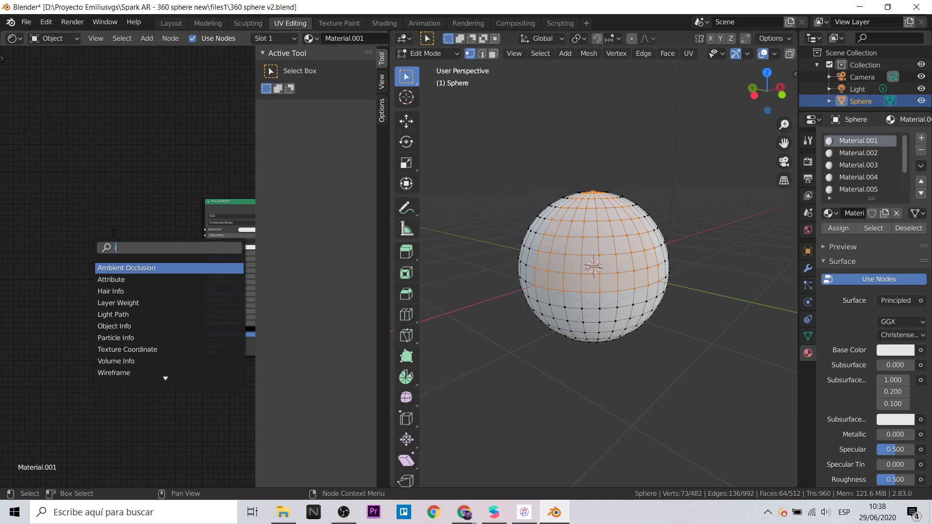
type("image")
key("Return")
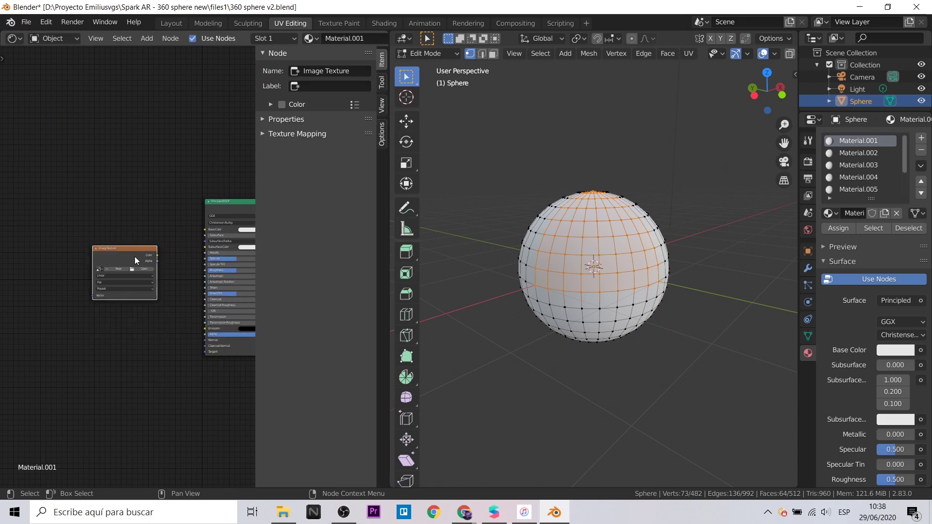
left_click_drag(157, 256, 203, 231)
left_click(100, 269)
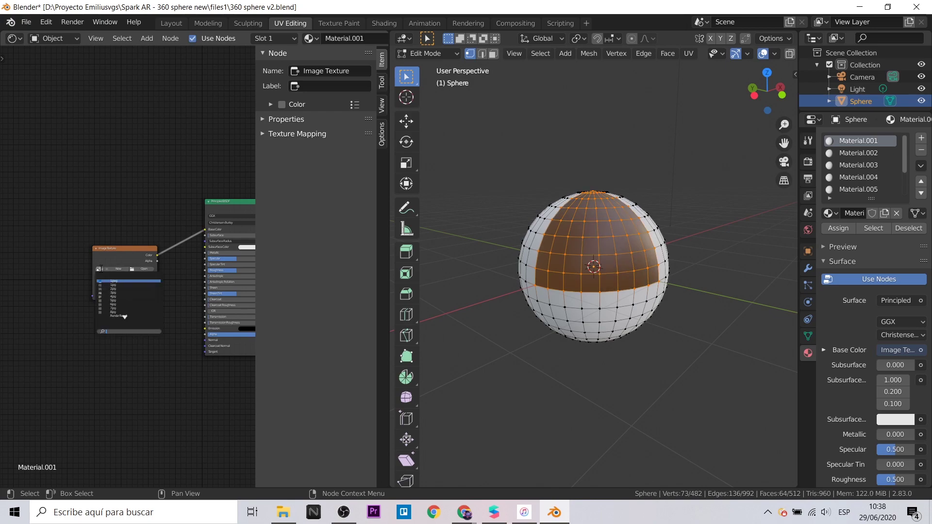
left_click(128, 281)
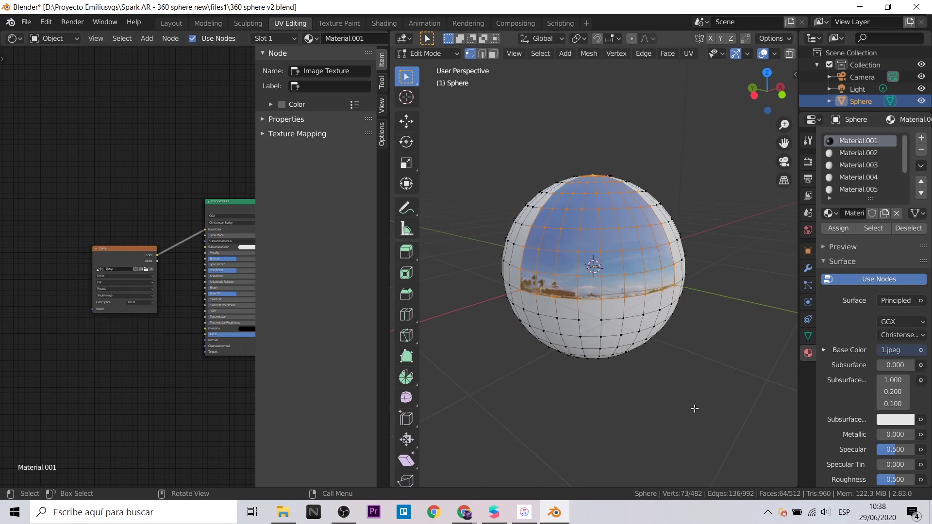
Deselect the Material.001 faces and move on to the Material.002 slot
mouse_move(693, 408)
middle_mouse_down()
mouse_move(605, 411)
mouse_move(689, 406)
mouse_move(681, 405)
middle_mouse_up()
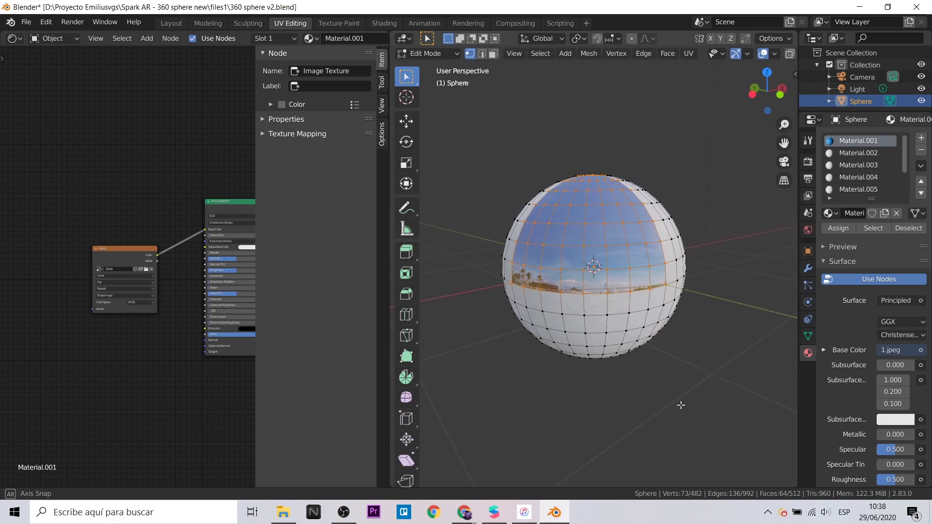
left_click(899, 227)
left_click(853, 152)
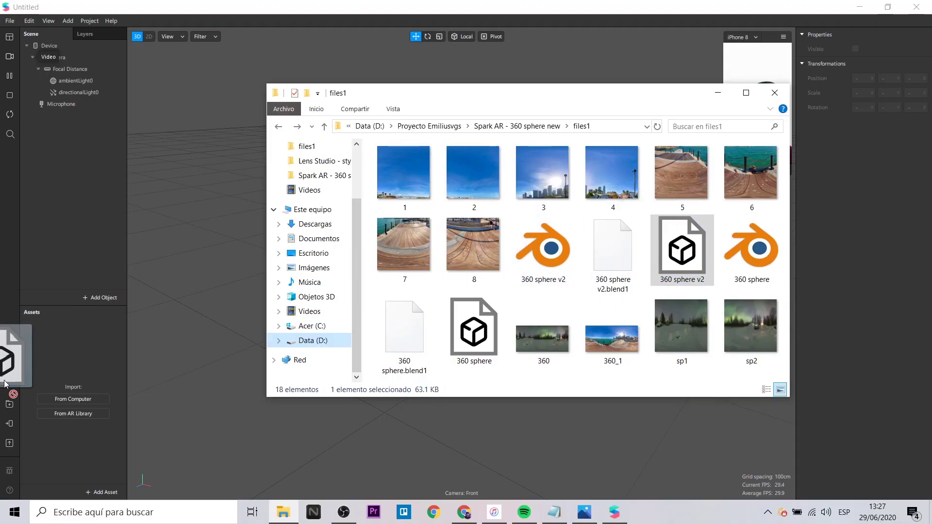
Import 360 sphere v2 into the scene and select all eight of its materials
left_click(718, 96)
left_click_drag(52, 338, 79, 127)
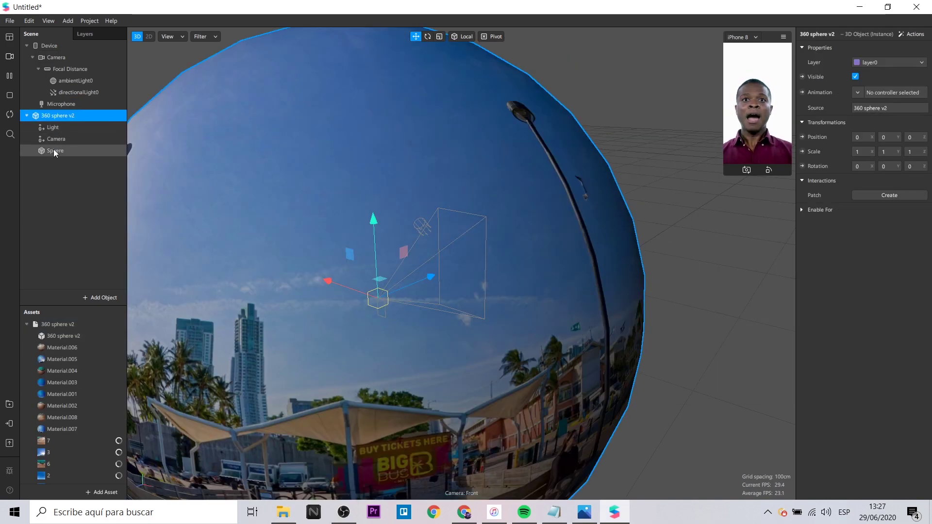
left_click(55, 151)
left_click(83, 349)
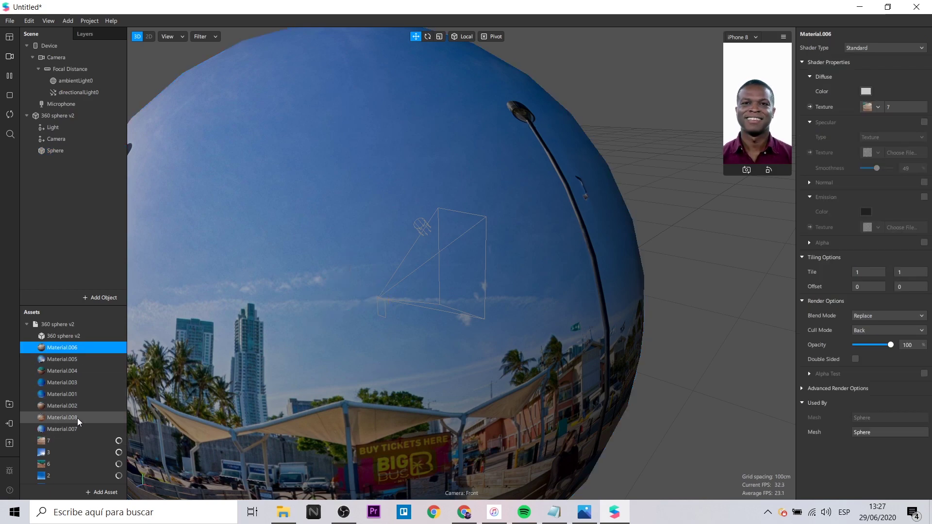
left_click(75, 430, "shift")
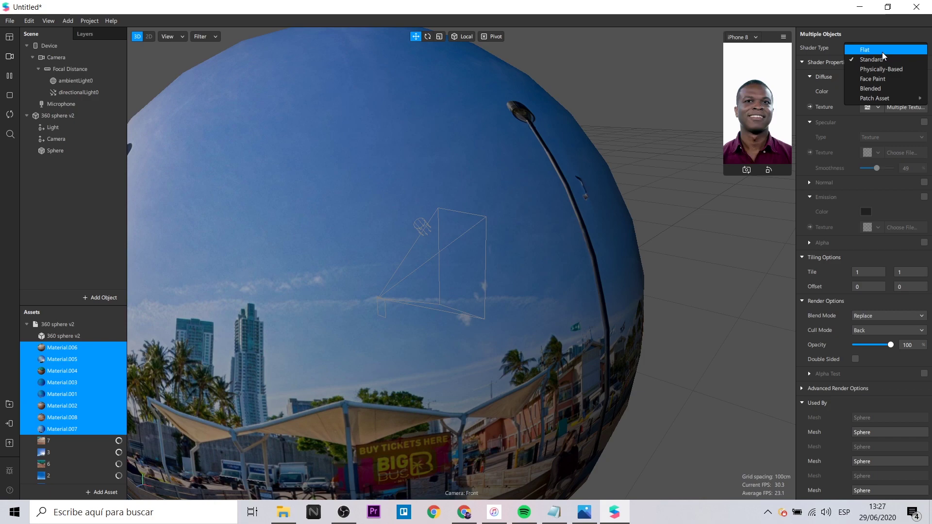
Set the materials to Flat shader, white diffuse colour and Front cull mode
left_click(882, 50)
left_click(868, 92)
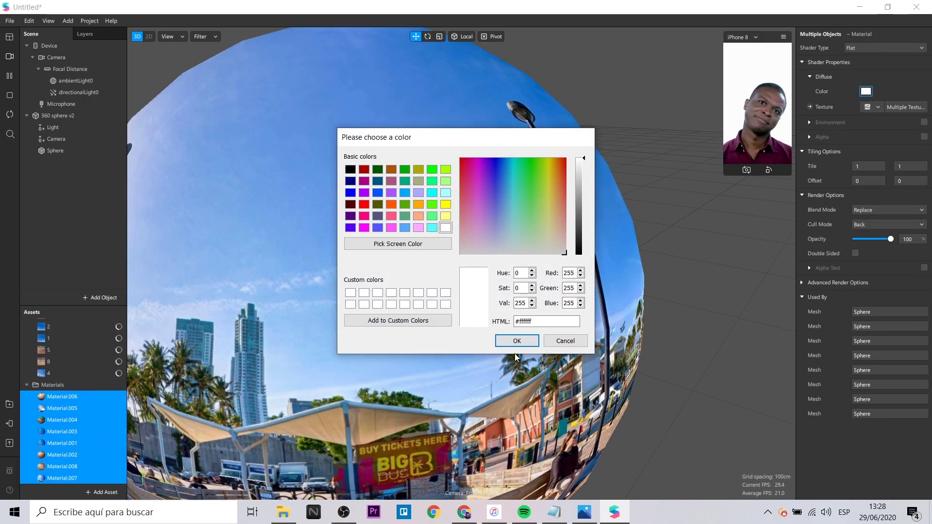
left_click(500, 343)
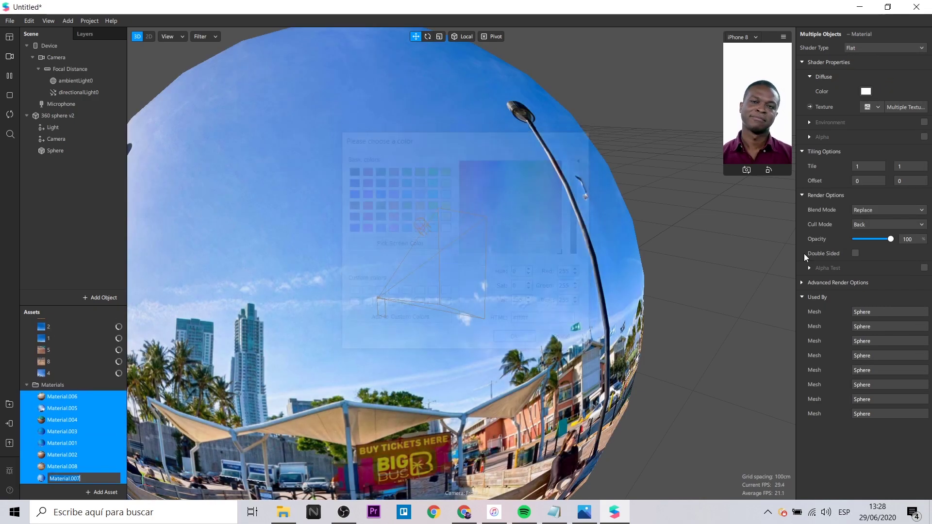
left_click(867, 225)
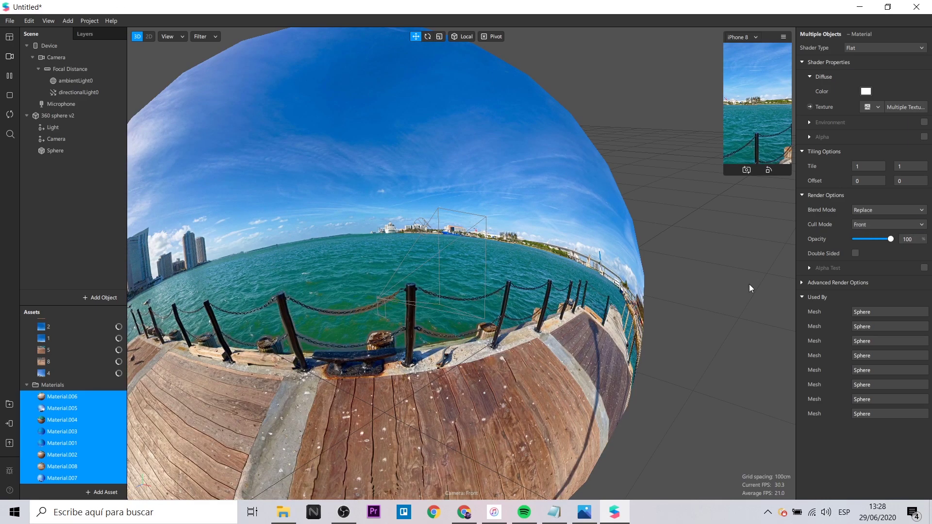
scroll(72, 395, "up", 2)
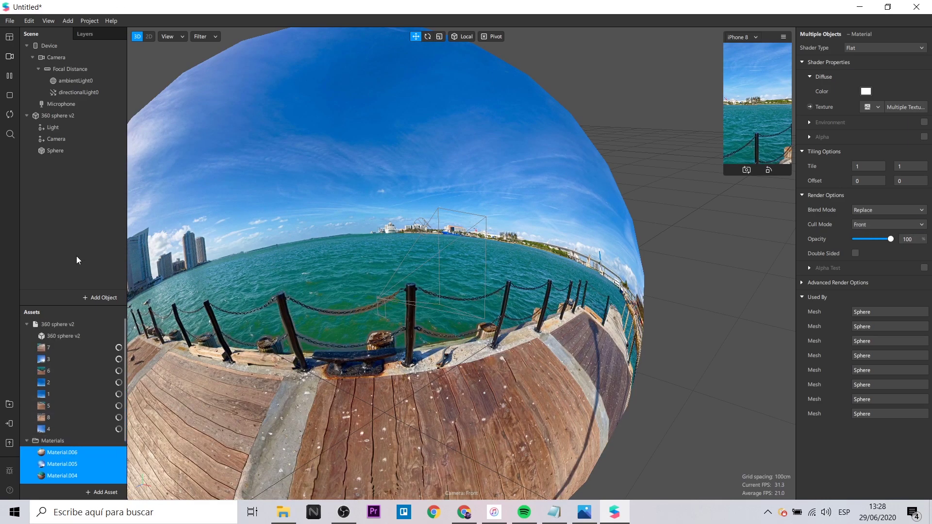
mouse_move(56, 118)
left_mouse_down()
mouse_move(56, 182)
mouse_move(40, 119)
left_mouse_up()
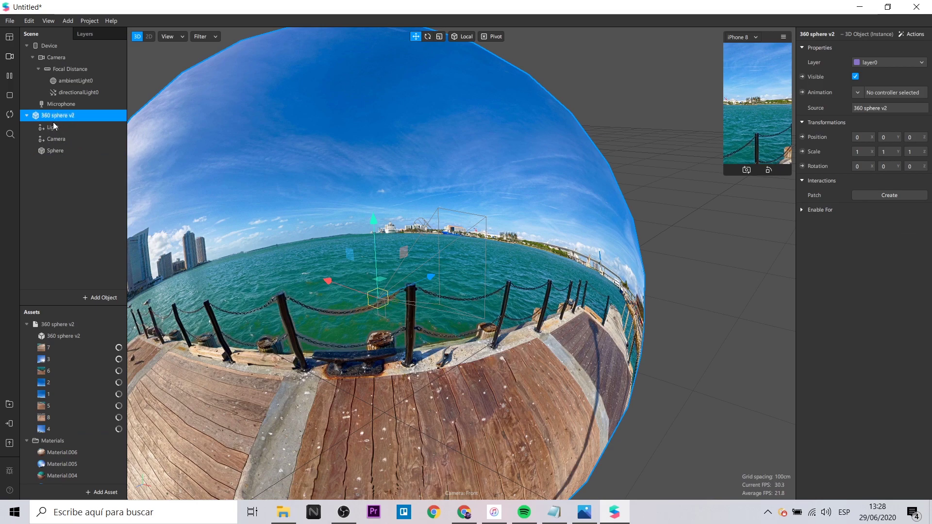
Add a canvas under the Camera holding a full-canvas rectangle with a new material
left_click(65, 59)
right_click(103, 59)
left_click(238, 208)
right_click(102, 104)
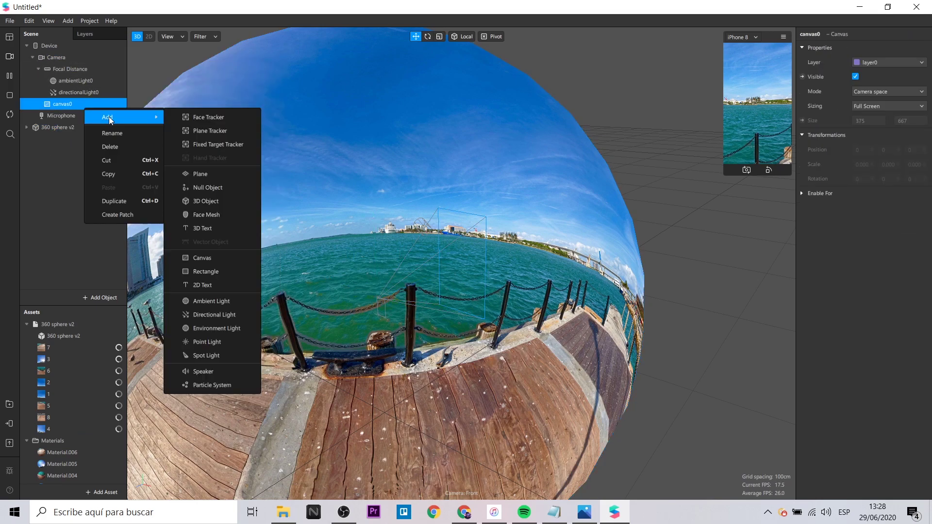
left_click(204, 271)
left_click(907, 106)
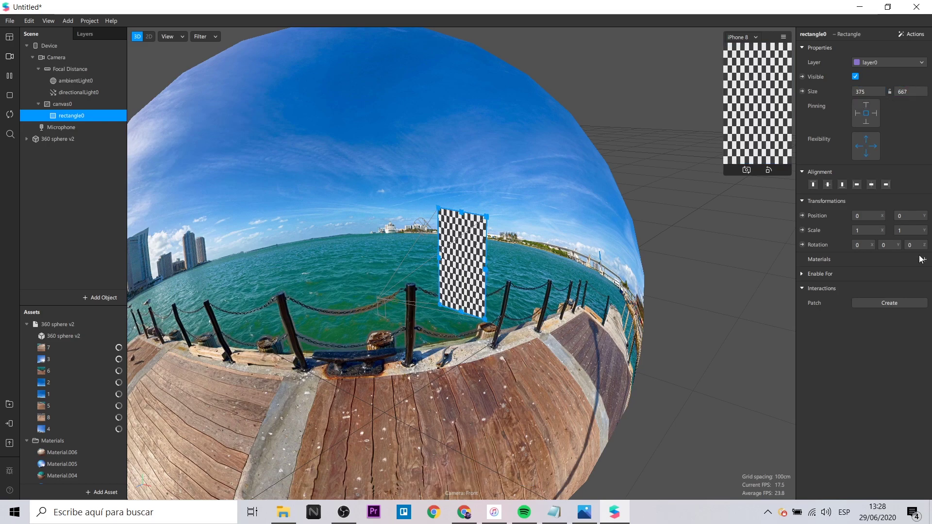
left_click(924, 260)
Make material0 Flat with cameraTexture0 diffuse, personSegmentation alpha and Alpha Test enabled
scroll(64, 441, "down", 3)
left_click(58, 467)
left_click(885, 48)
left_click(869, 63)
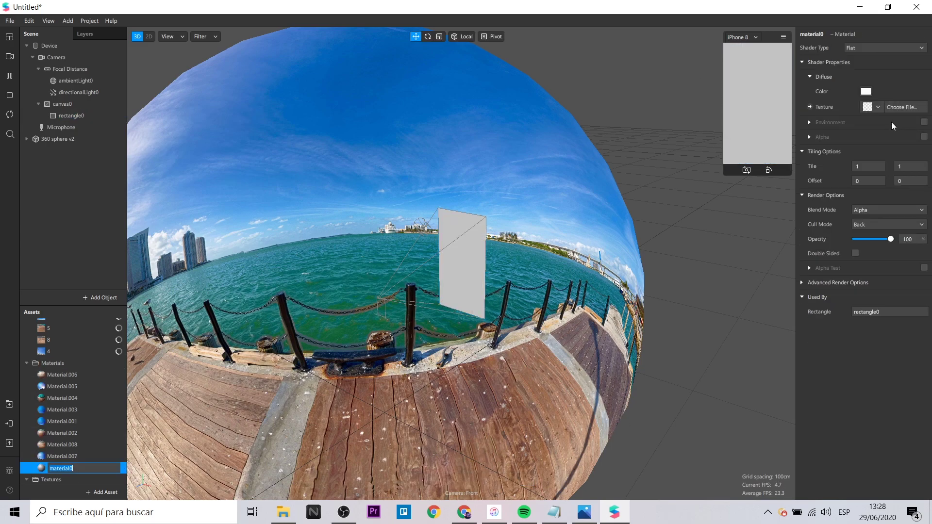
left_click(878, 107)
left_click(869, 233)
left_click(878, 169)
left_click(904, 285)
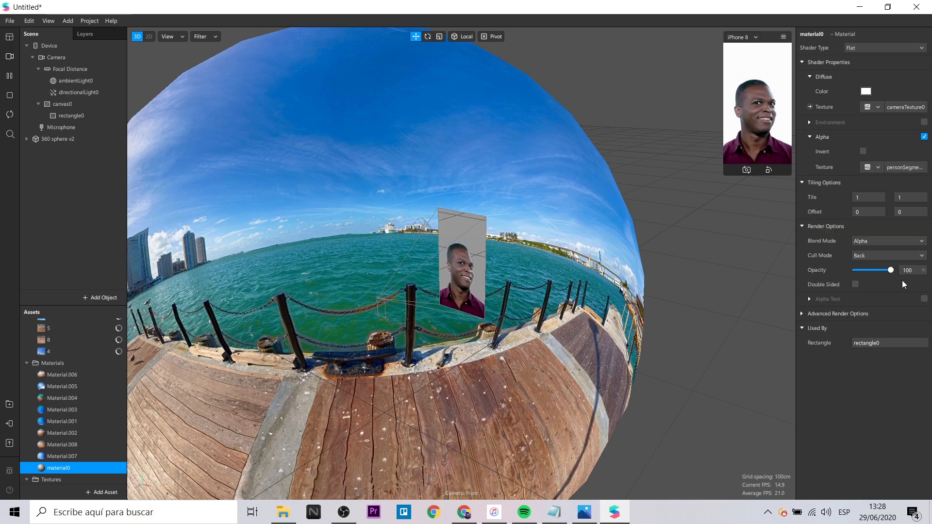
left_click(924, 299)
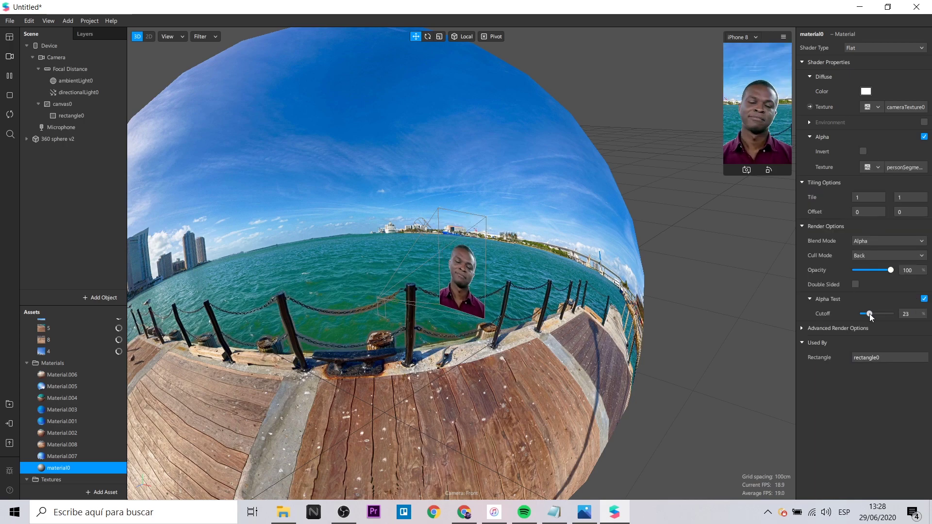
scroll(395, 272, "down", 5)
left_click_drag(748, 181, 728, 318)
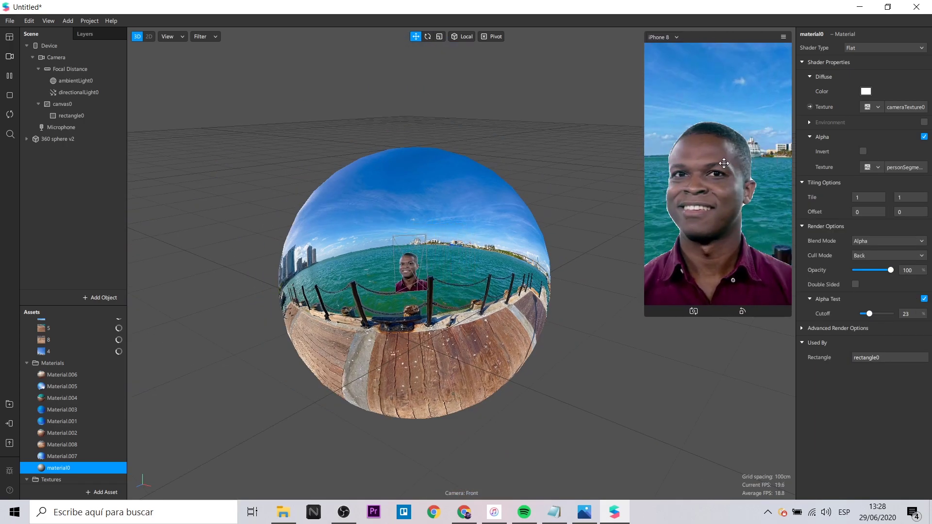